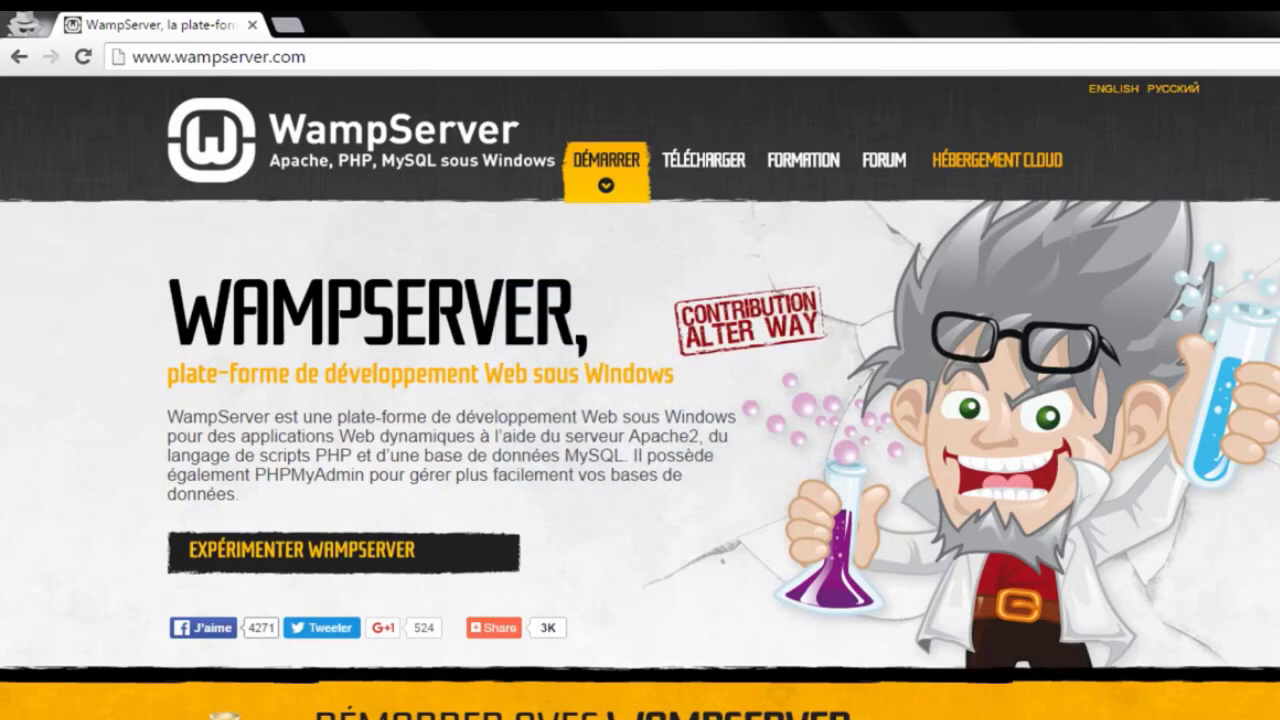
# - Switch the WampServer site to English and go to its download section
pyautogui.click(1116, 92)
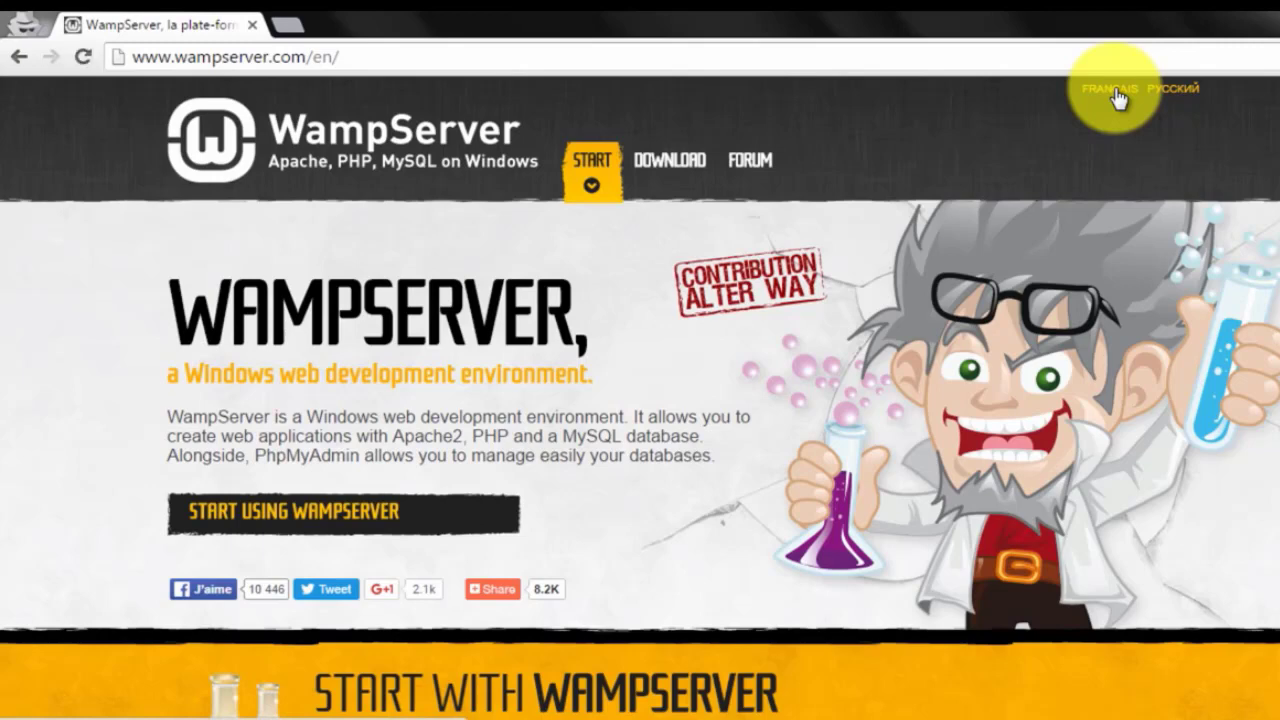
pyautogui.scroll(-2, 640, 459)
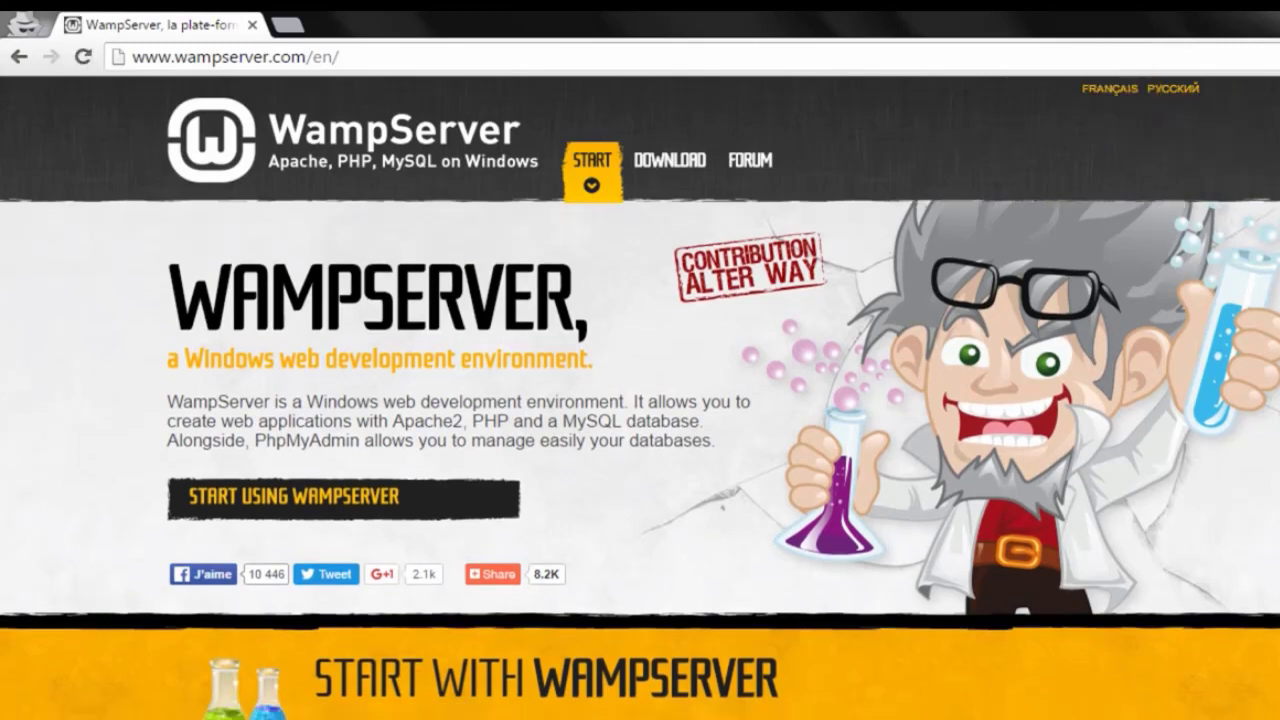
pyautogui.scroll(-5, 640, 459)
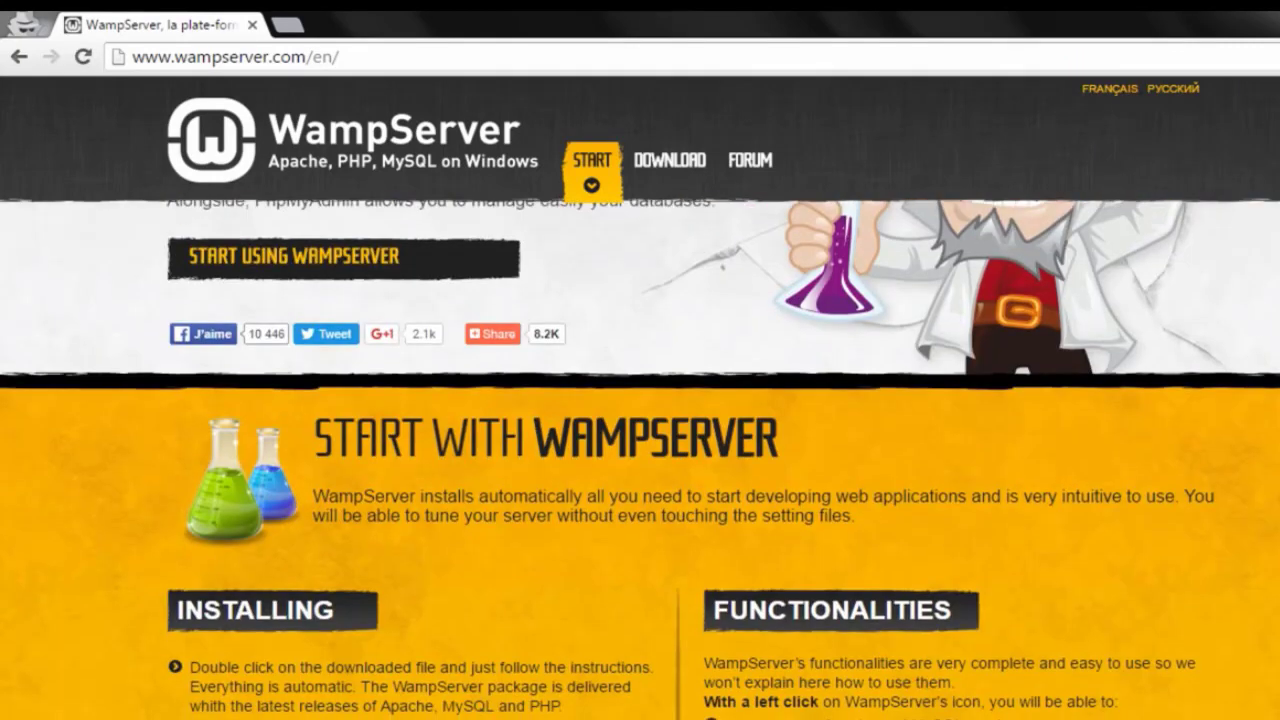
pyautogui.scroll(-4, 640, 430)
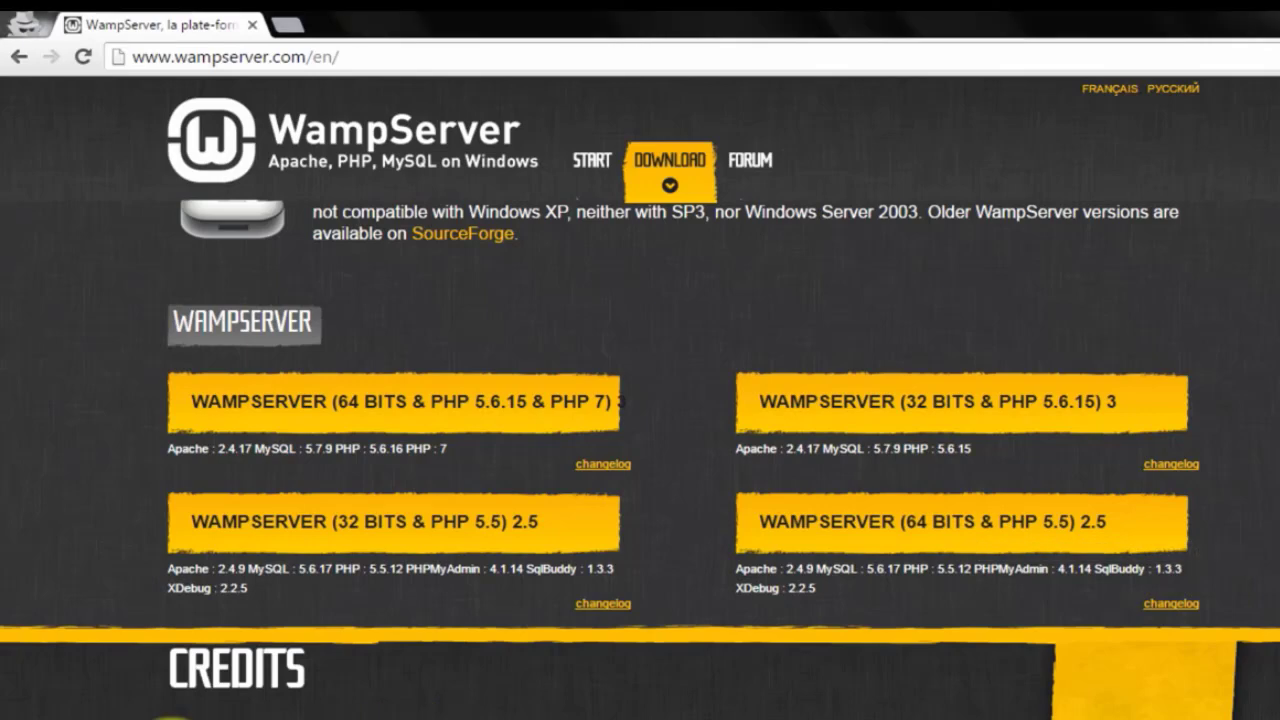
# - Check the computer's system type in its Windows system properties, closing the windows when done
pyautogui.click(172, 719)
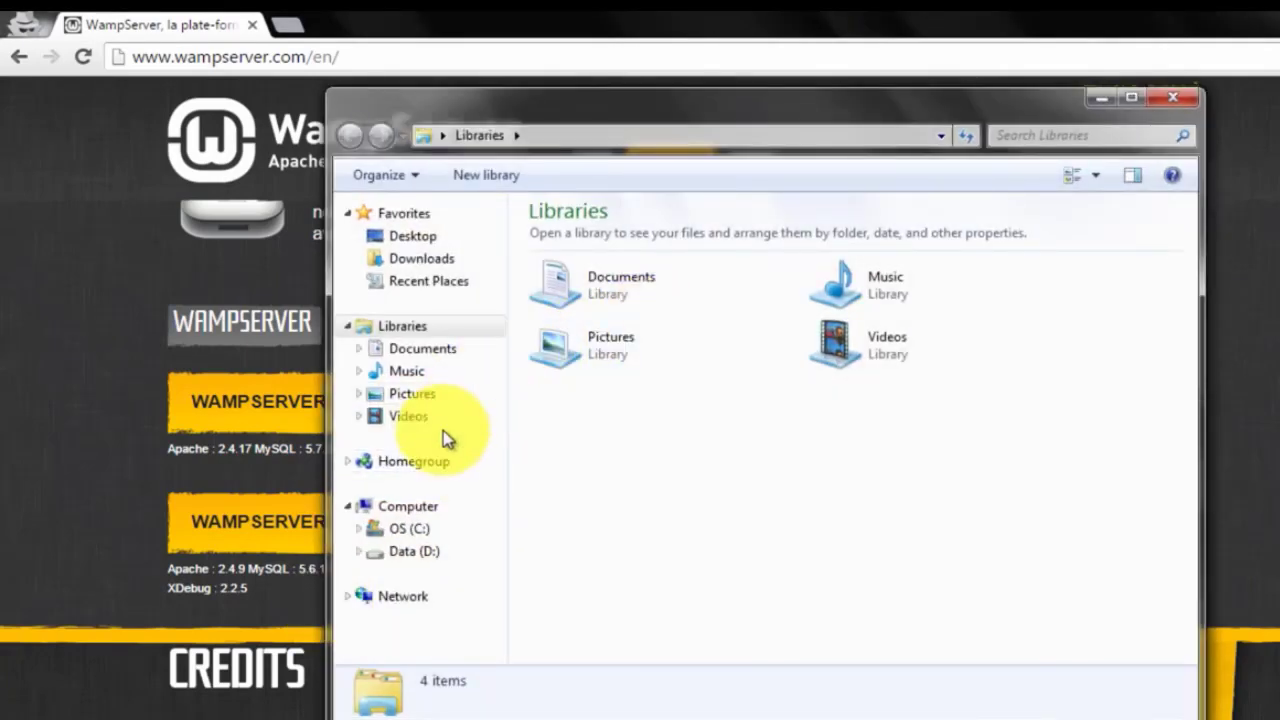
pyautogui.rightClick(408, 508)
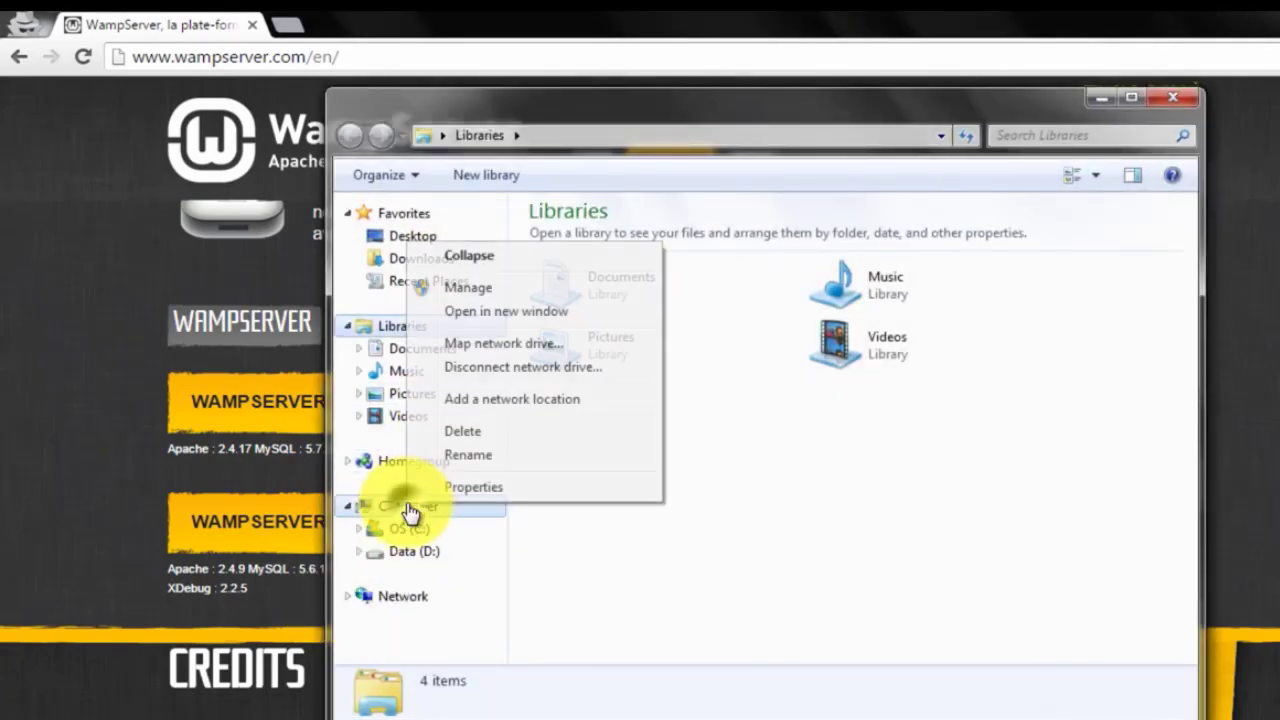
pyautogui.click(474, 487)
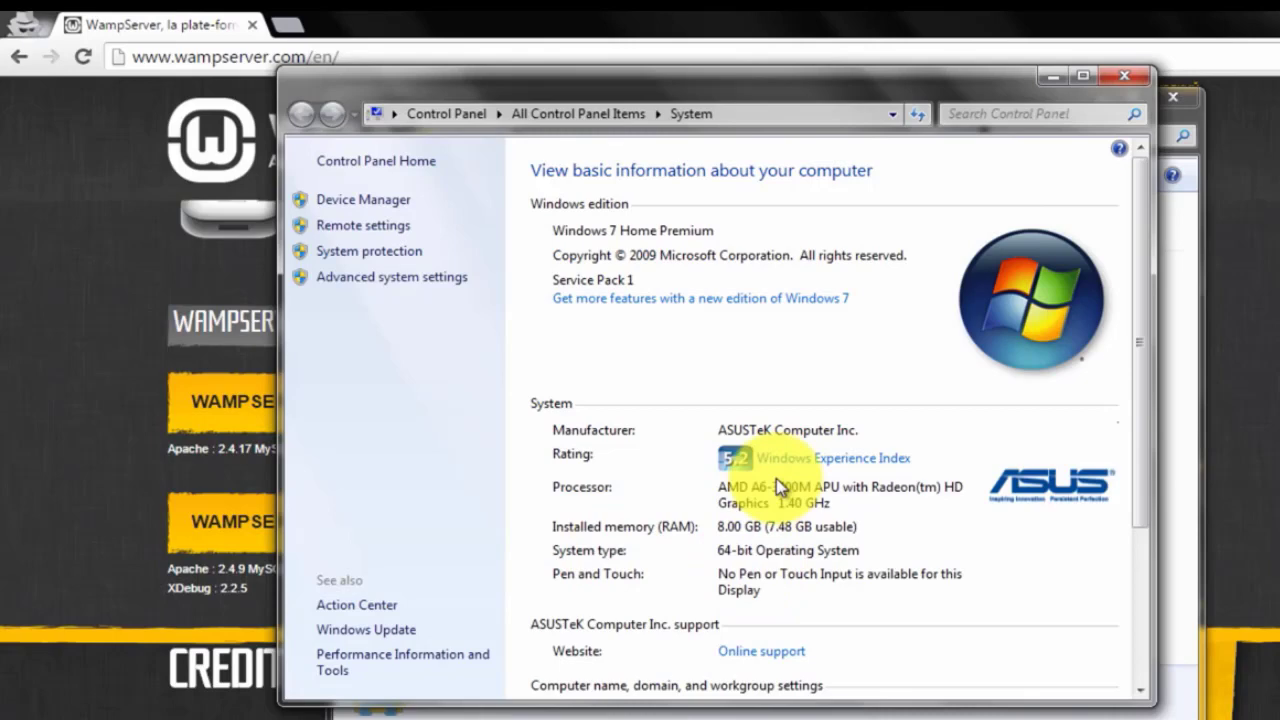
pyautogui.click(1129, 78)
pyautogui.click(1146, 86)
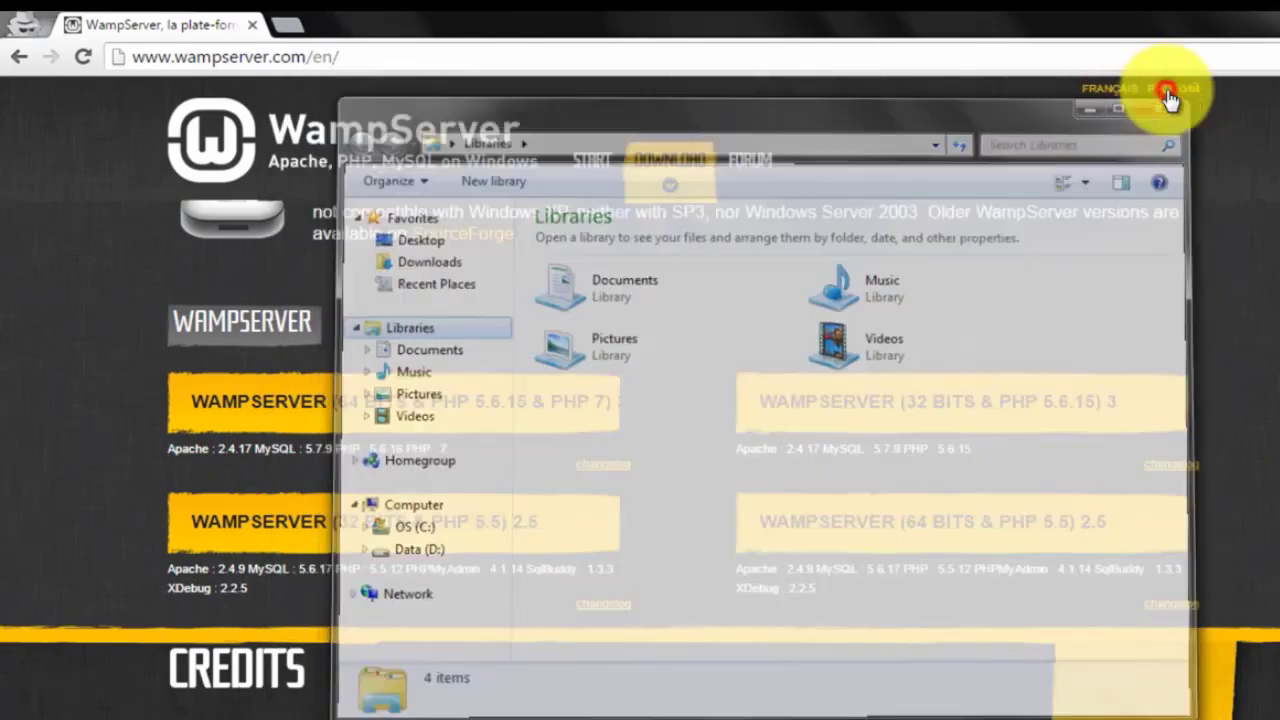
# - Choose the WampServer (64 bits & PHP 5.5) 2.5 download and open its Visual Studio 2012 VC 11 vcredist link in a new tab
pyautogui.click(980, 533)
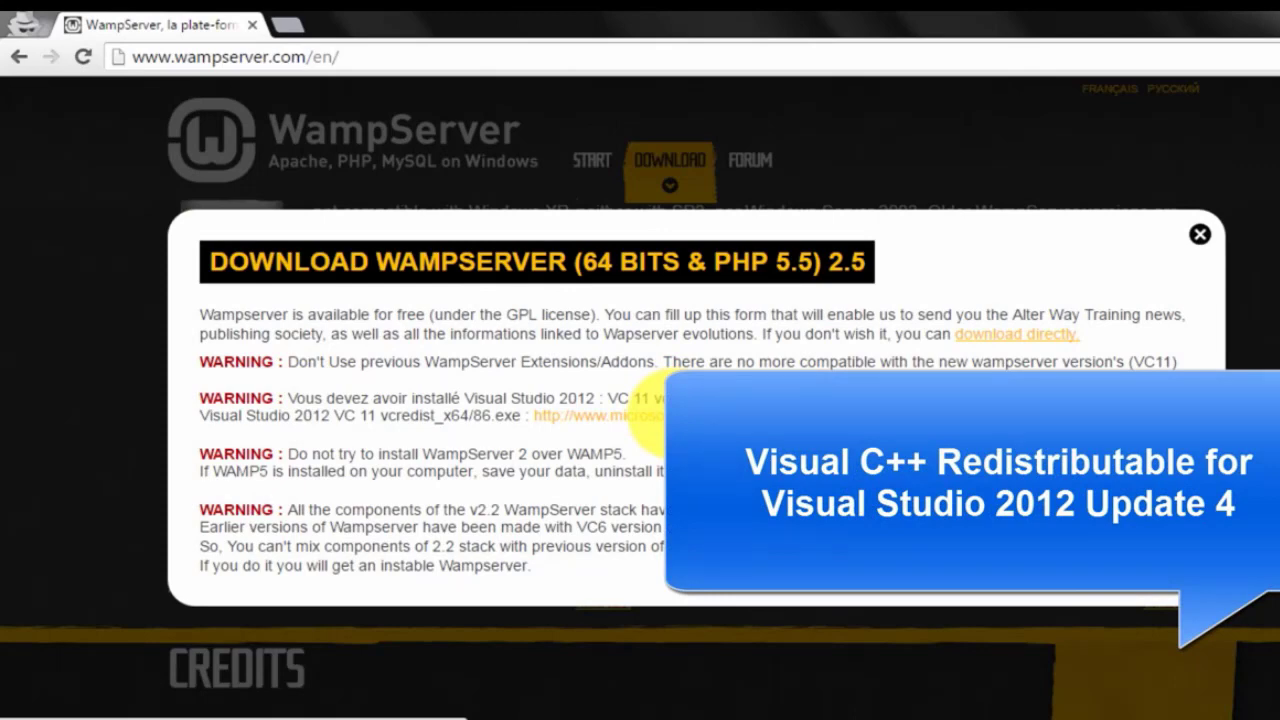
pyautogui.rightClick(672, 416)
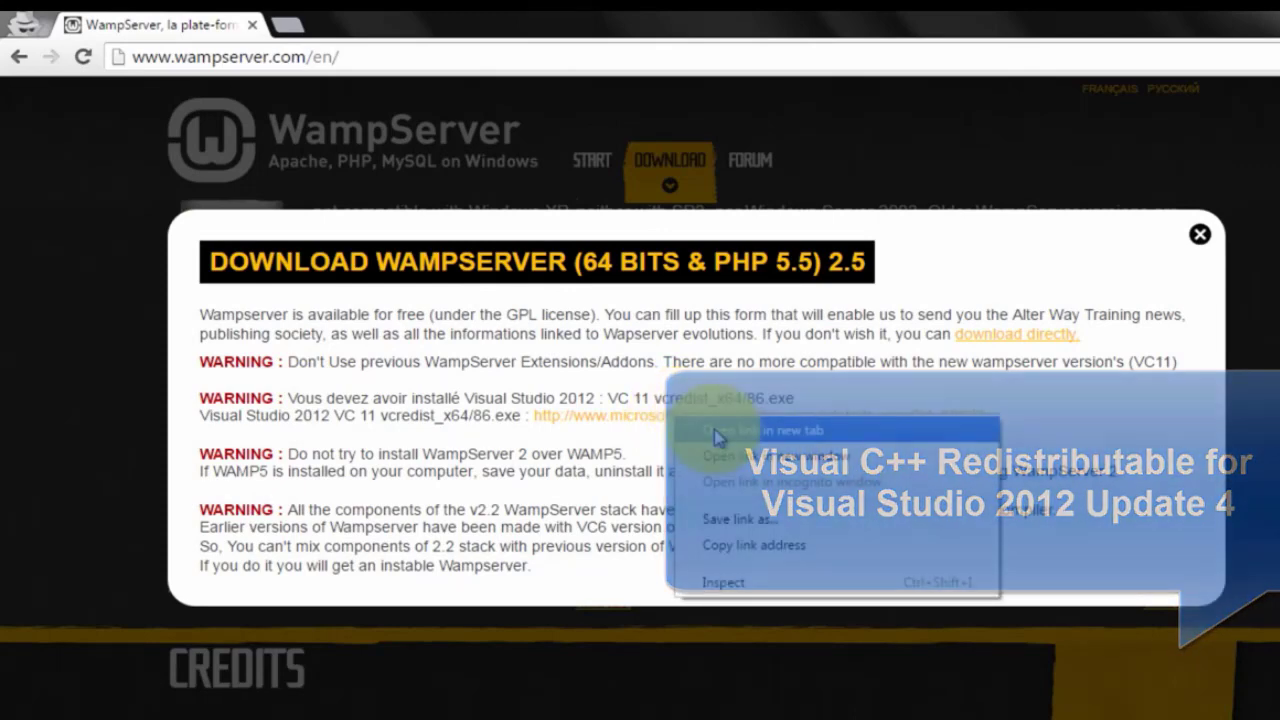
pyautogui.click(714, 431)
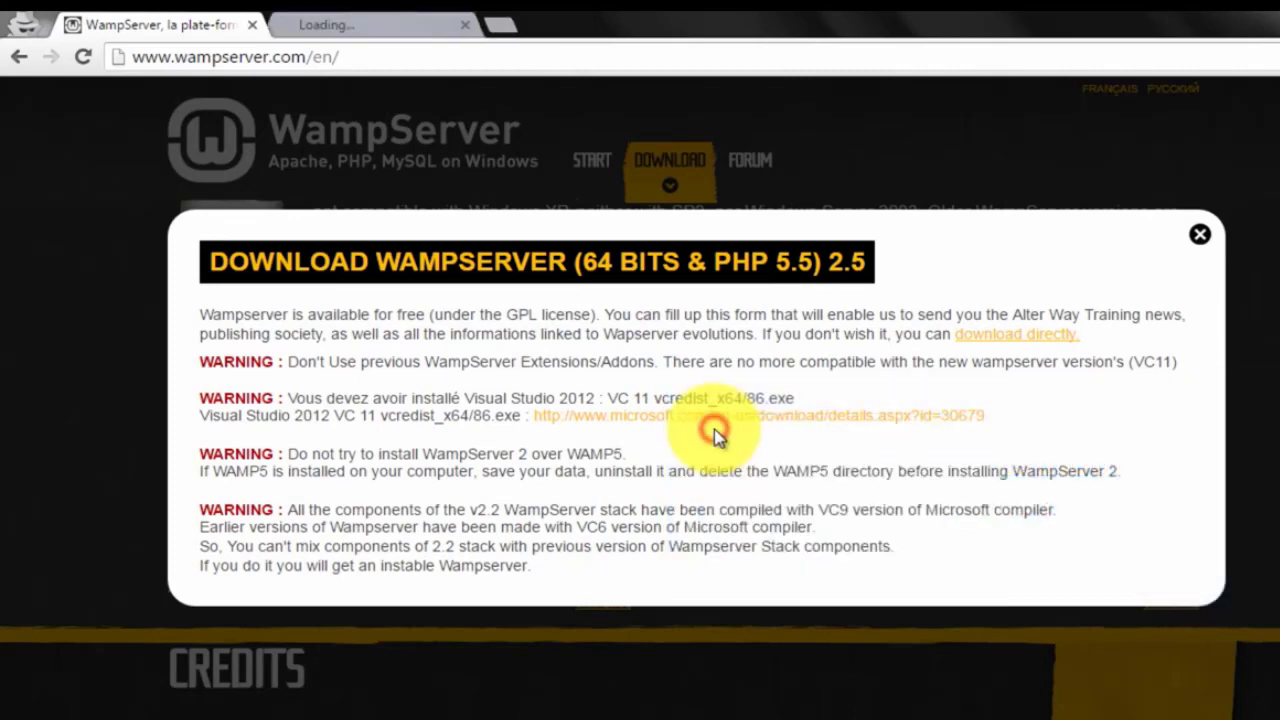
pyautogui.click(337, 22)
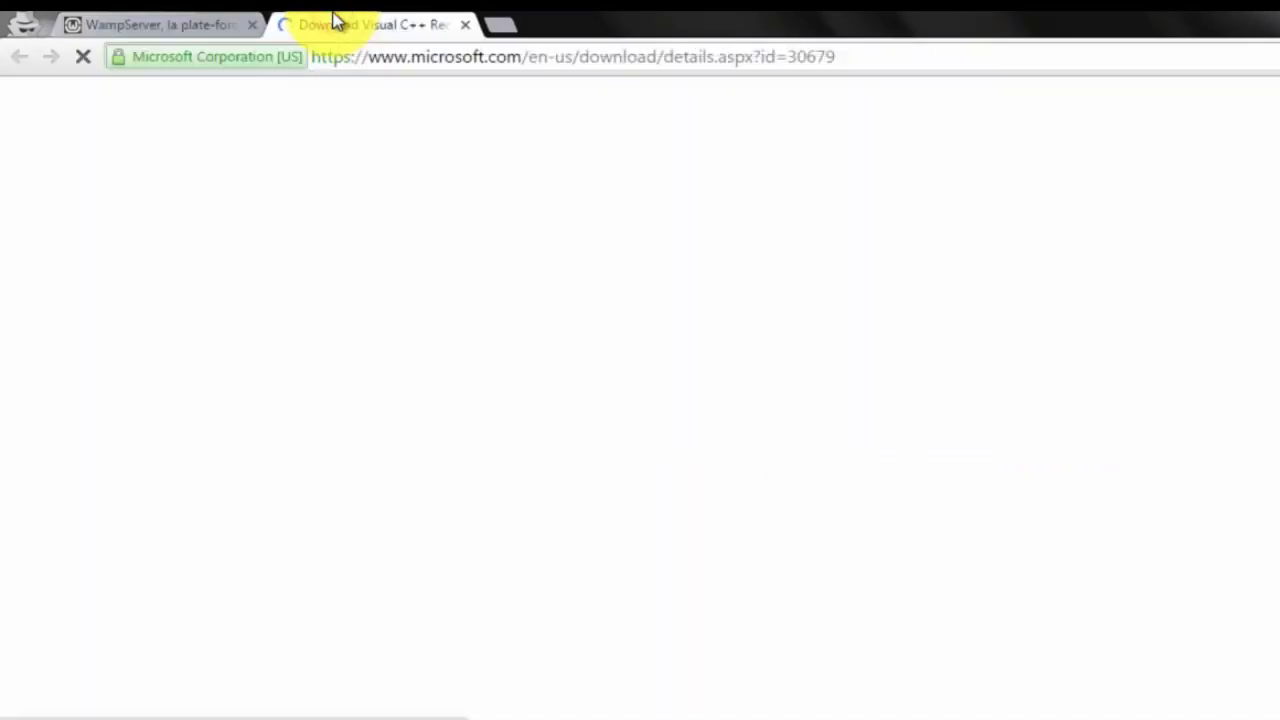
# - Download VSU_4\vcredist_x64.exe from the Visual C++ Redistributable for Visual Studio 2012 Update 4 page
pyautogui.scroll(-4, 800, 300)
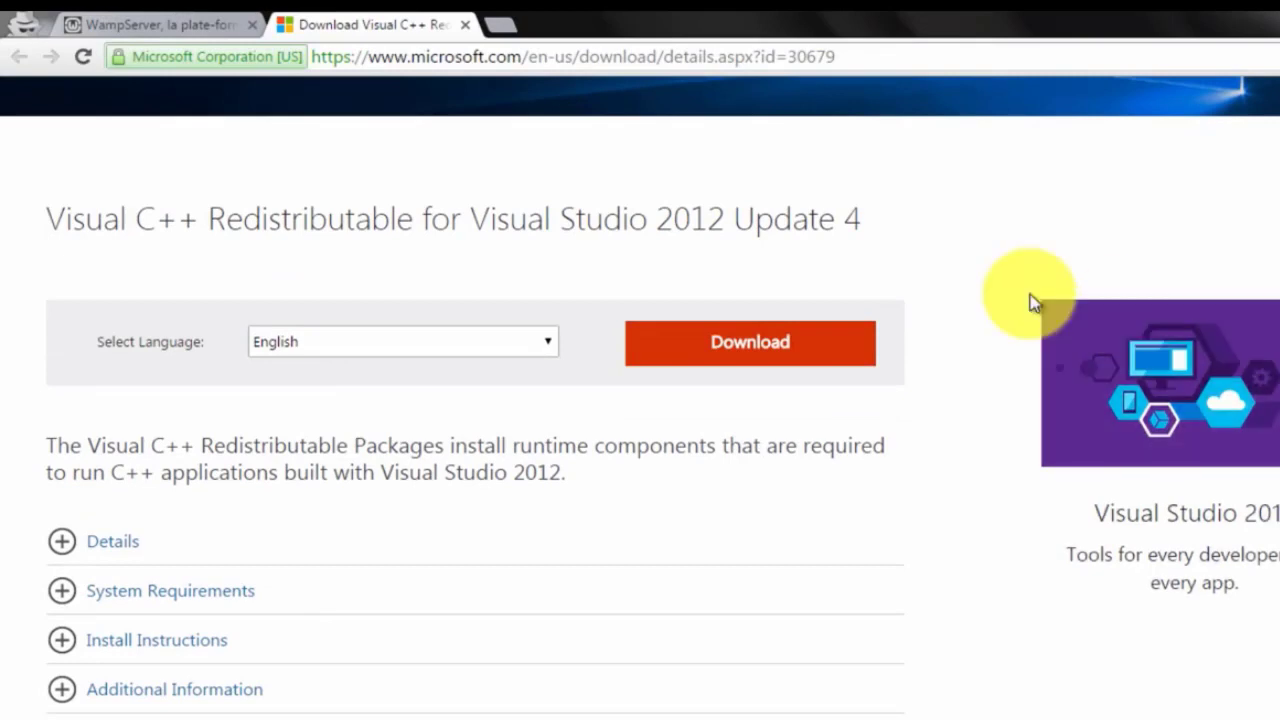
pyautogui.moveTo(358, 222); pyautogui.dragTo(309, 220)
pyautogui.click(371, 221)
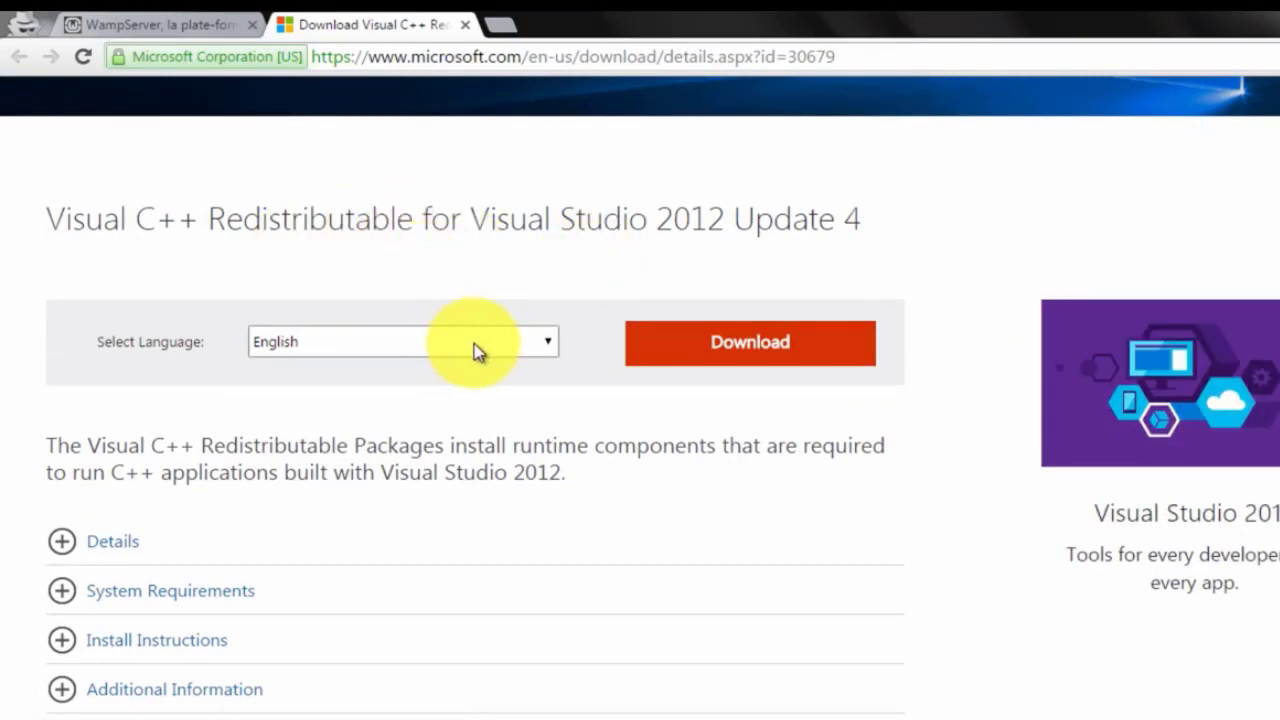
pyautogui.click(737, 347)
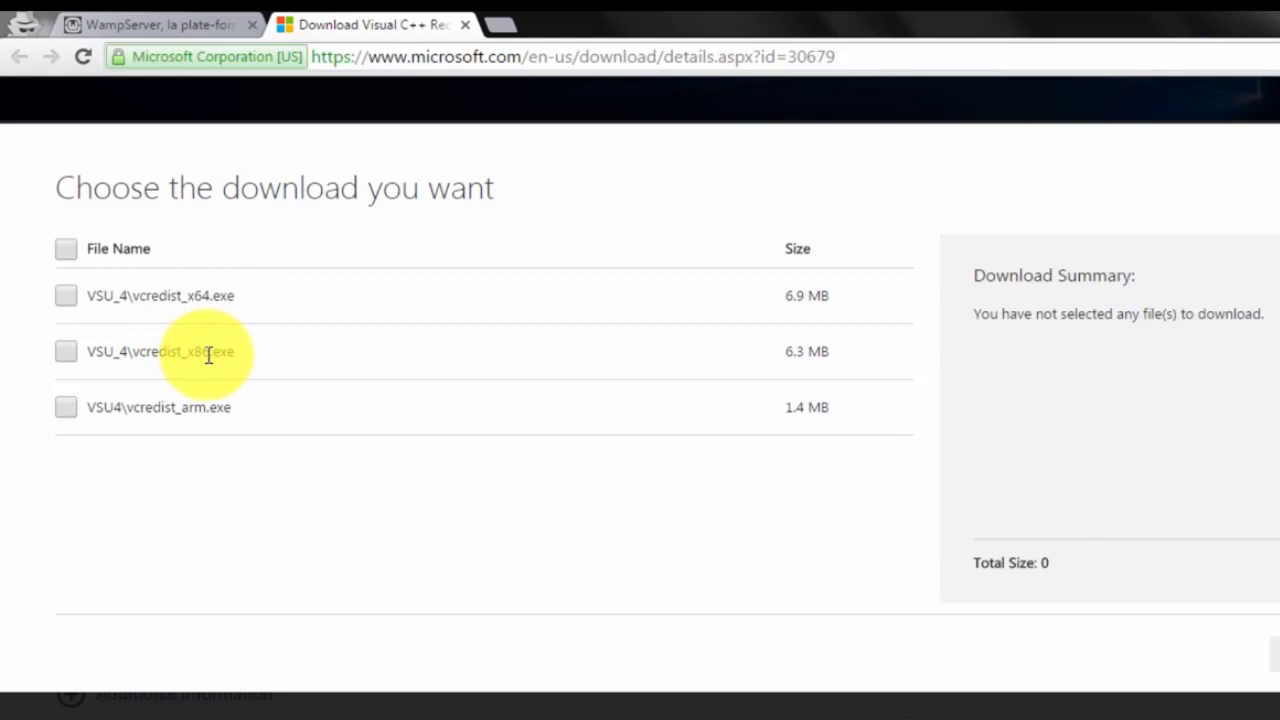
pyautogui.click(71, 300)
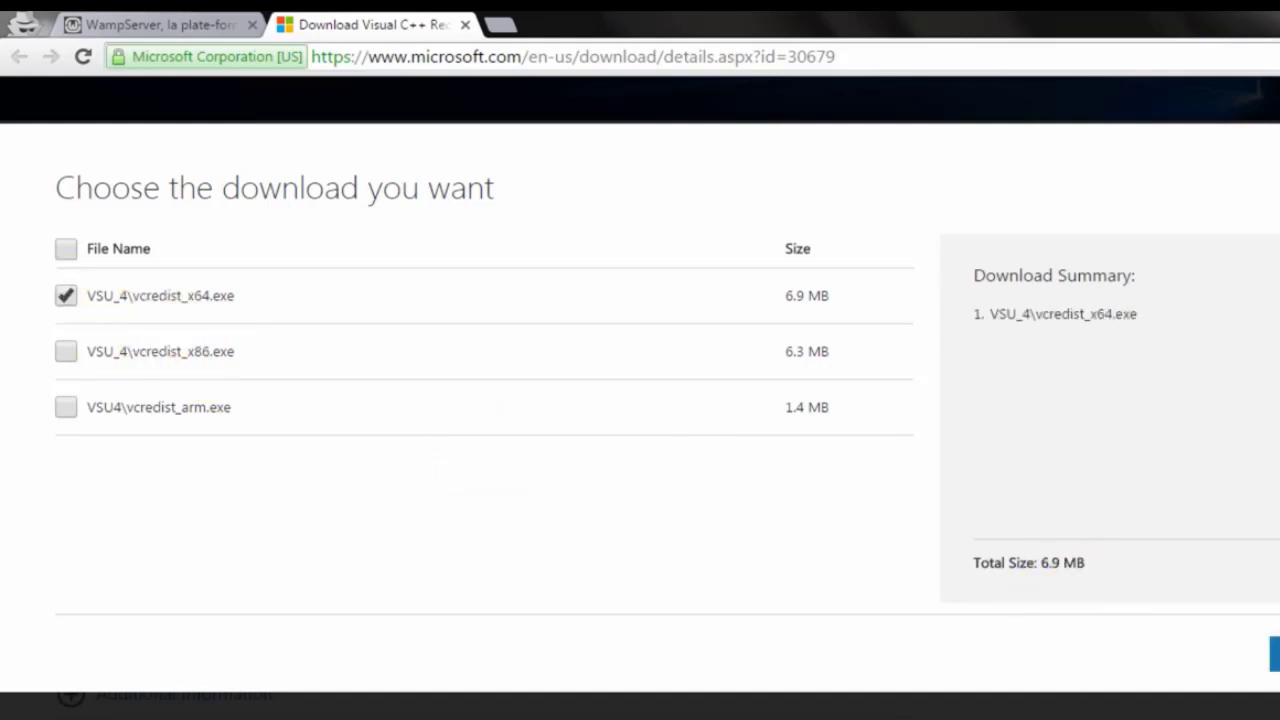
pyautogui.click(1275, 654)
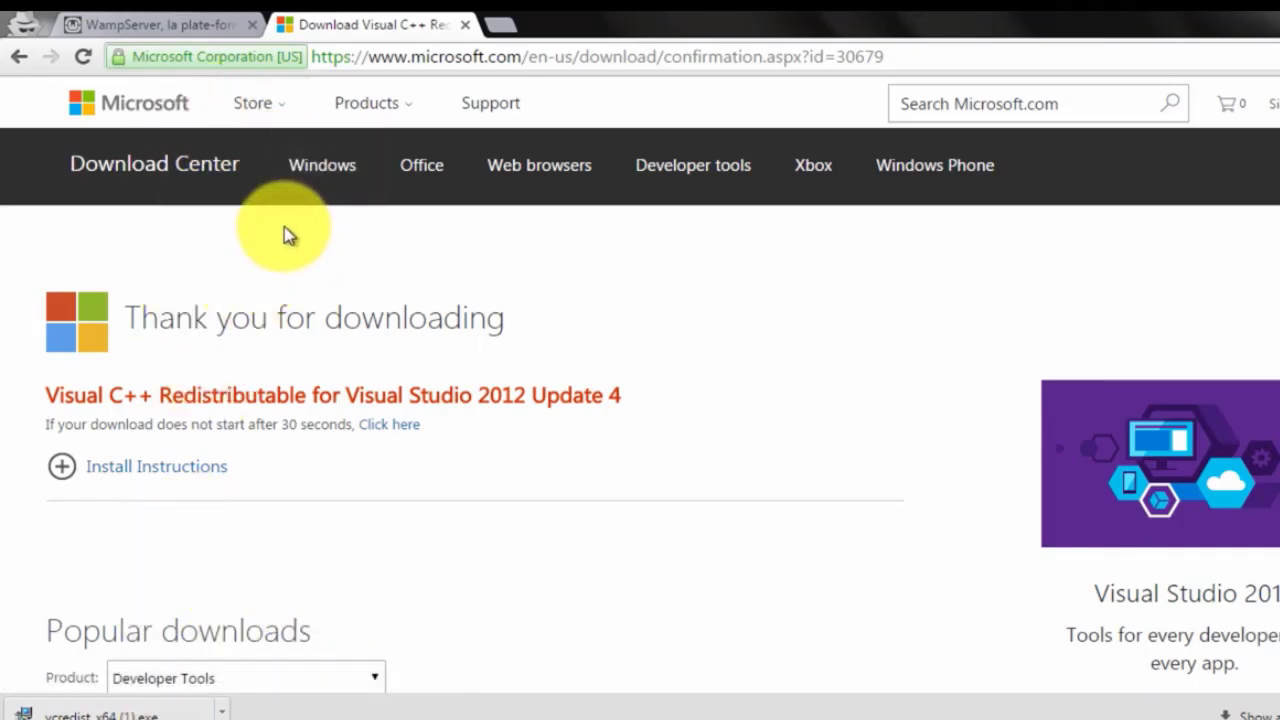
# - Download WampServer 2.5 (64 bits & PHP 5.5) directly from the WampServer page and open the browser's downloads list
pyautogui.click(170, 22)
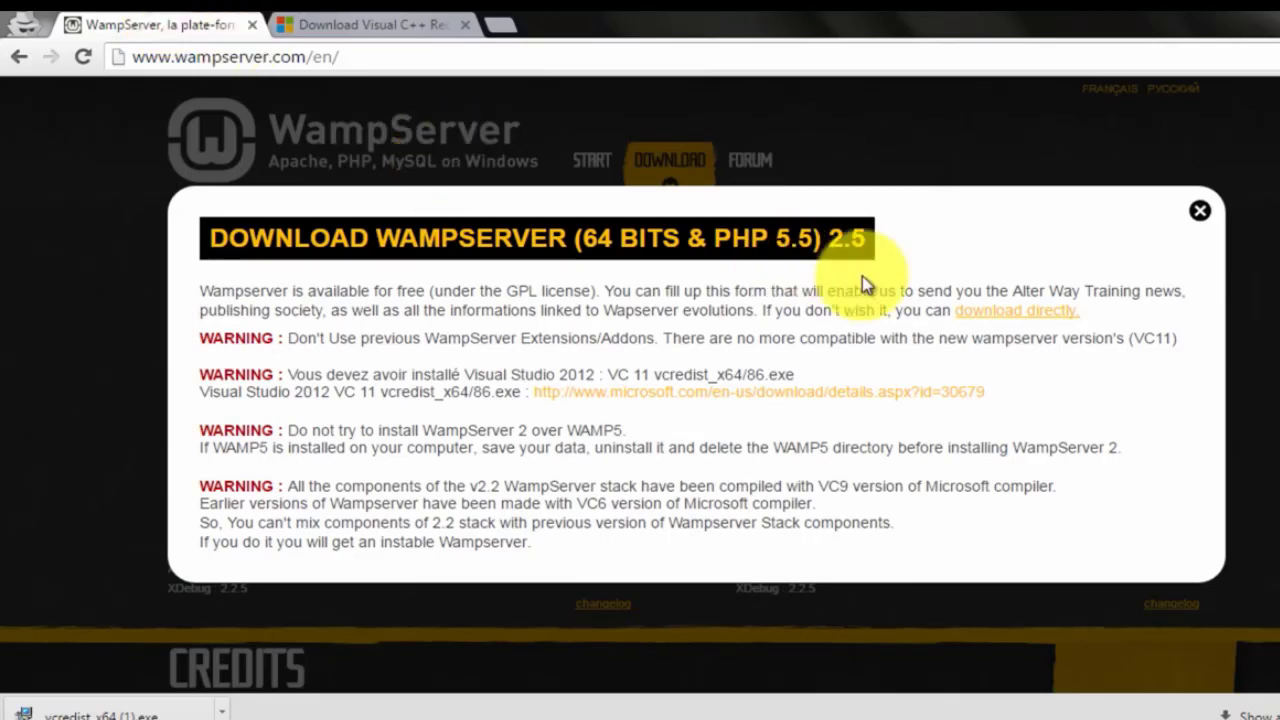
pyautogui.click(1045, 316)
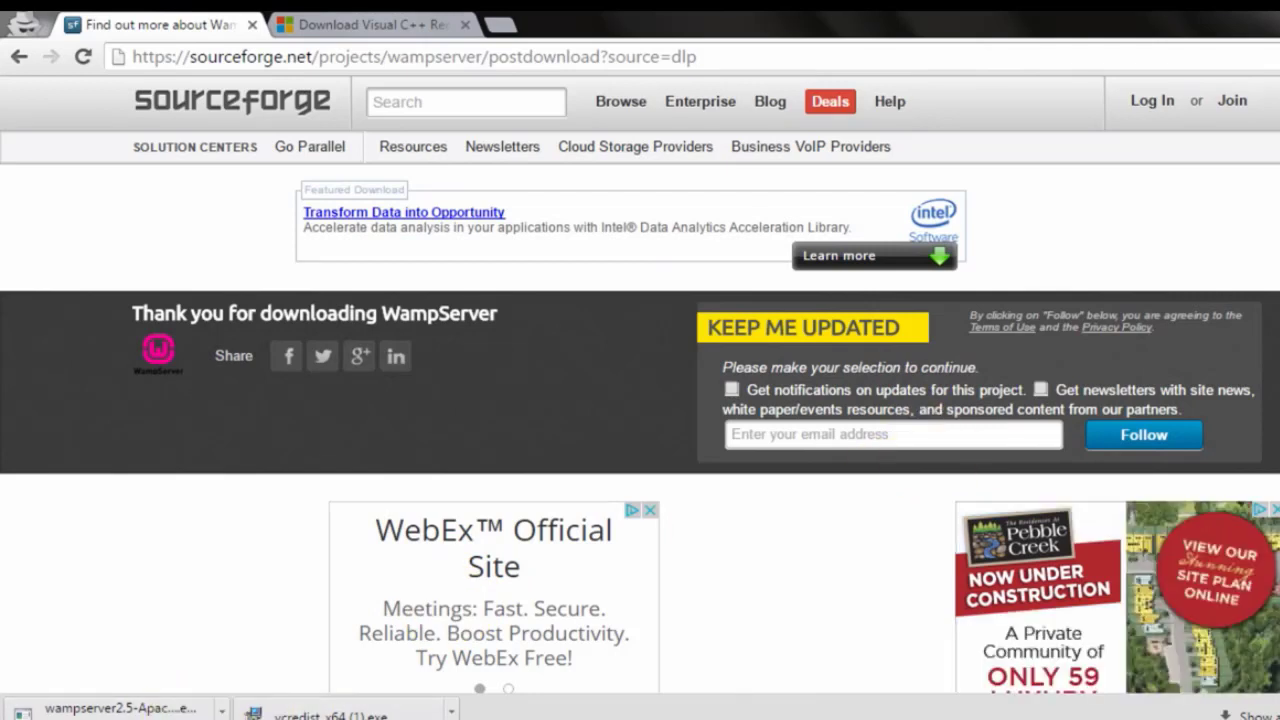
pyautogui.hotkey('alt', 'f')
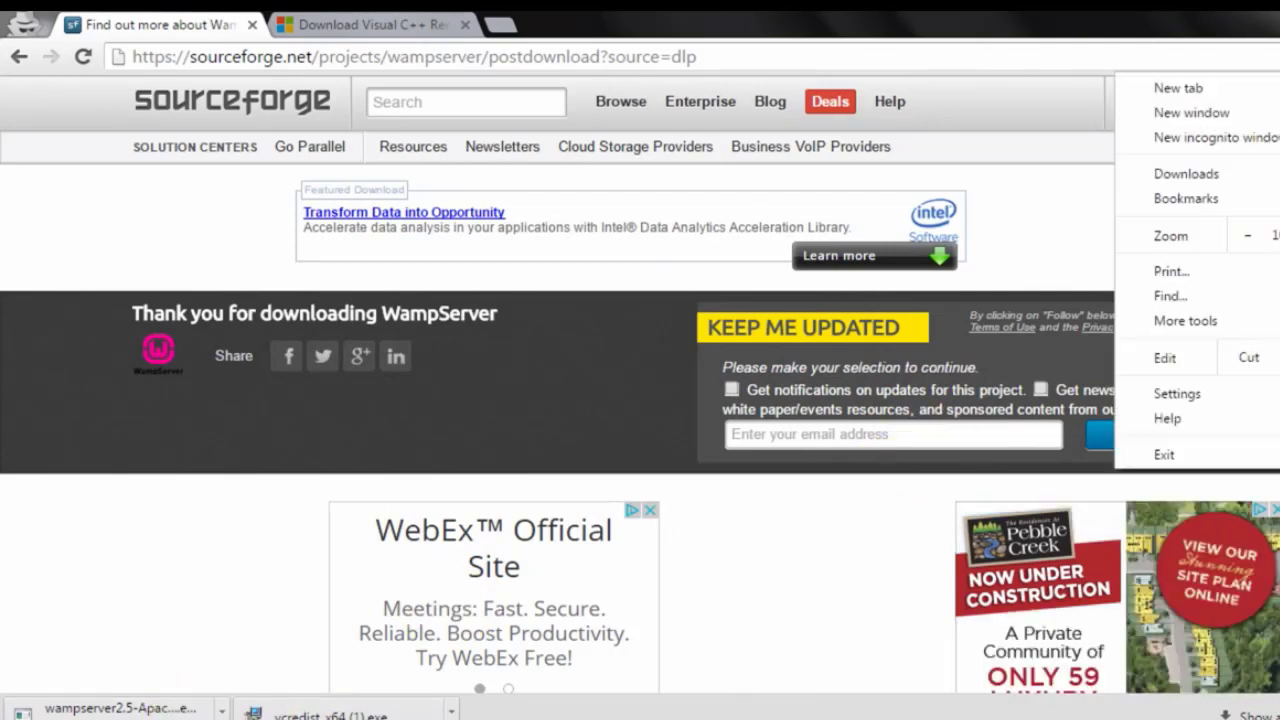
pyautogui.click(1268, 174)
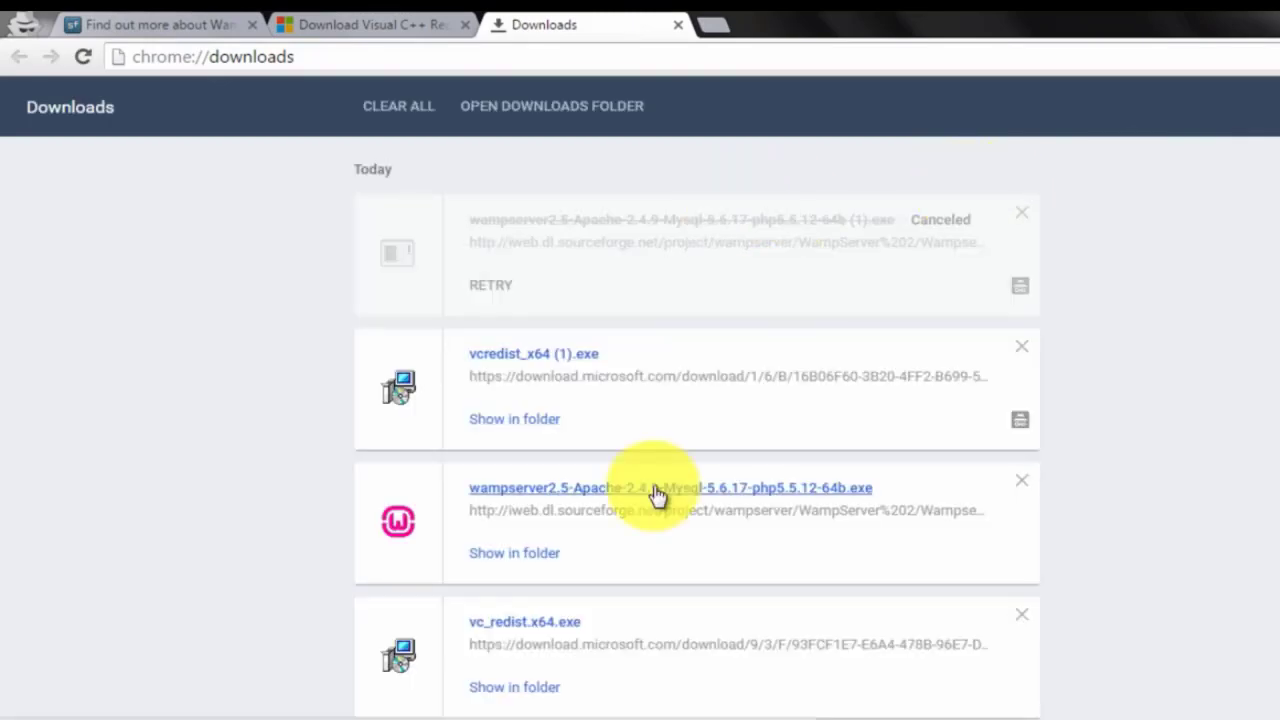
# - Run the downloaded wampserver2.5-Apache-2.4.9-Mysql-5.6.17-php5.5.12-64b.exe and accept the setup's license agreement
pyautogui.click(657, 489)
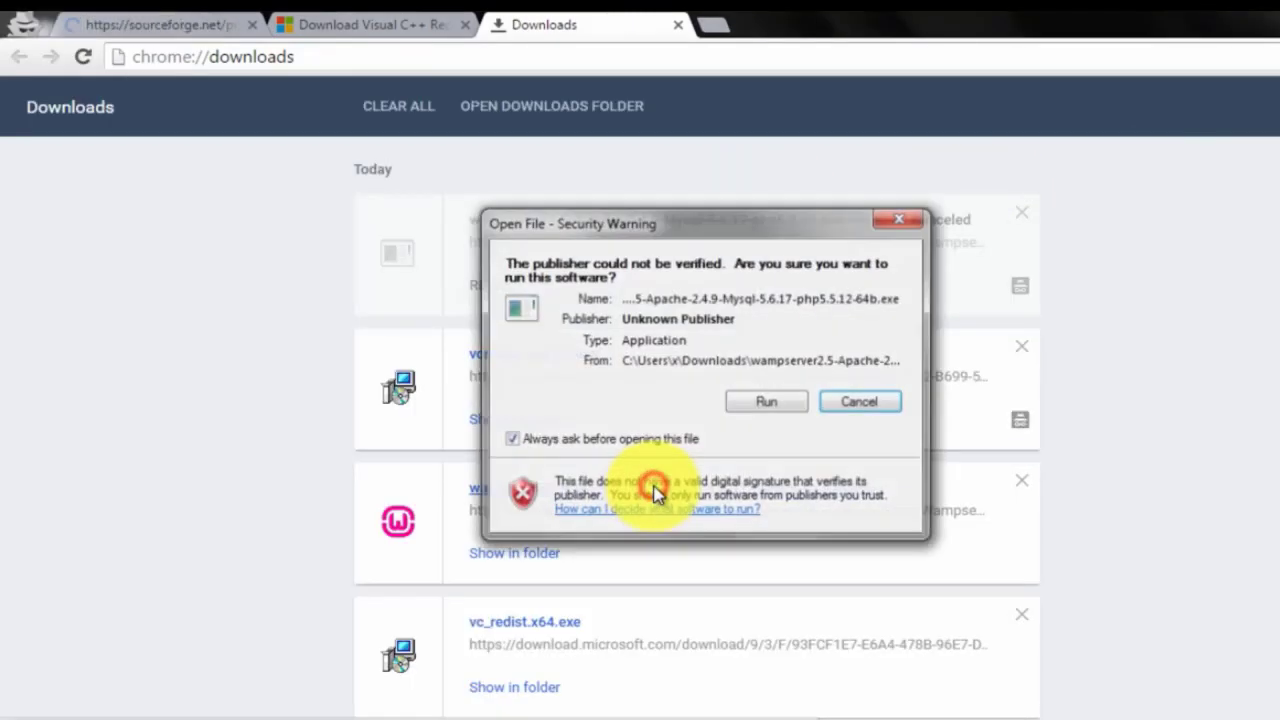
pyautogui.click(770, 402)
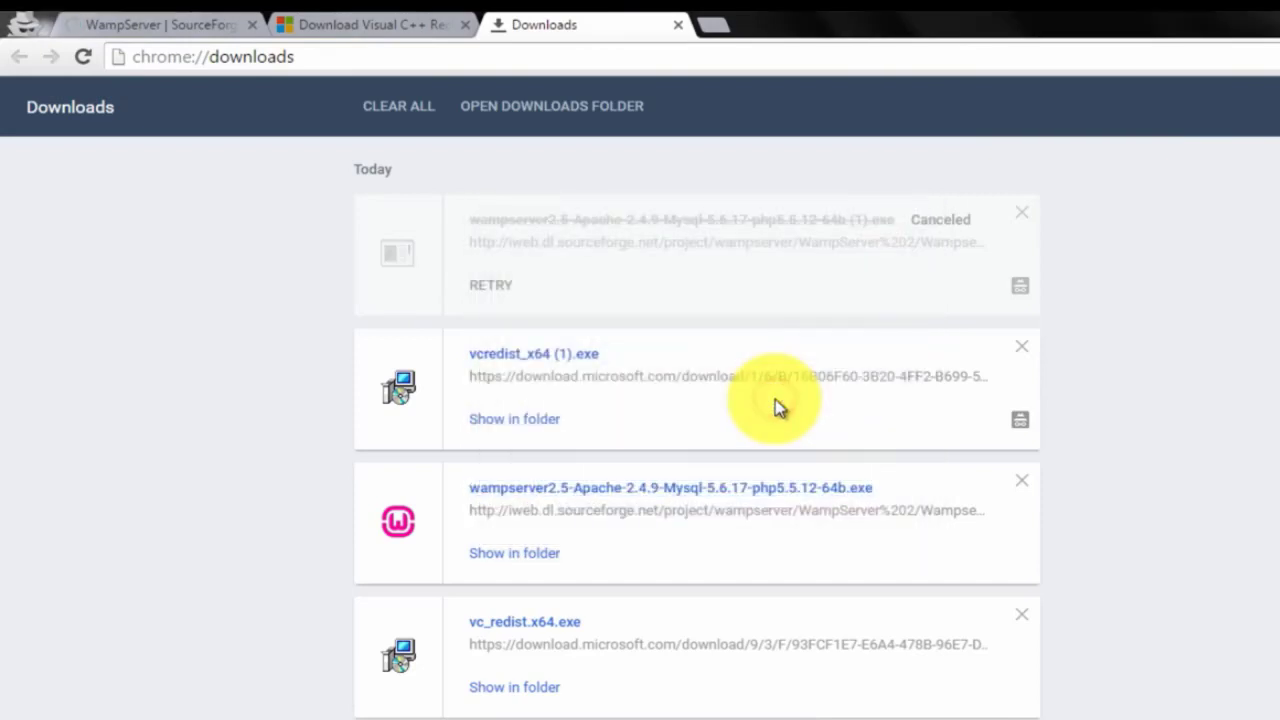
pyautogui.click(838, 560)
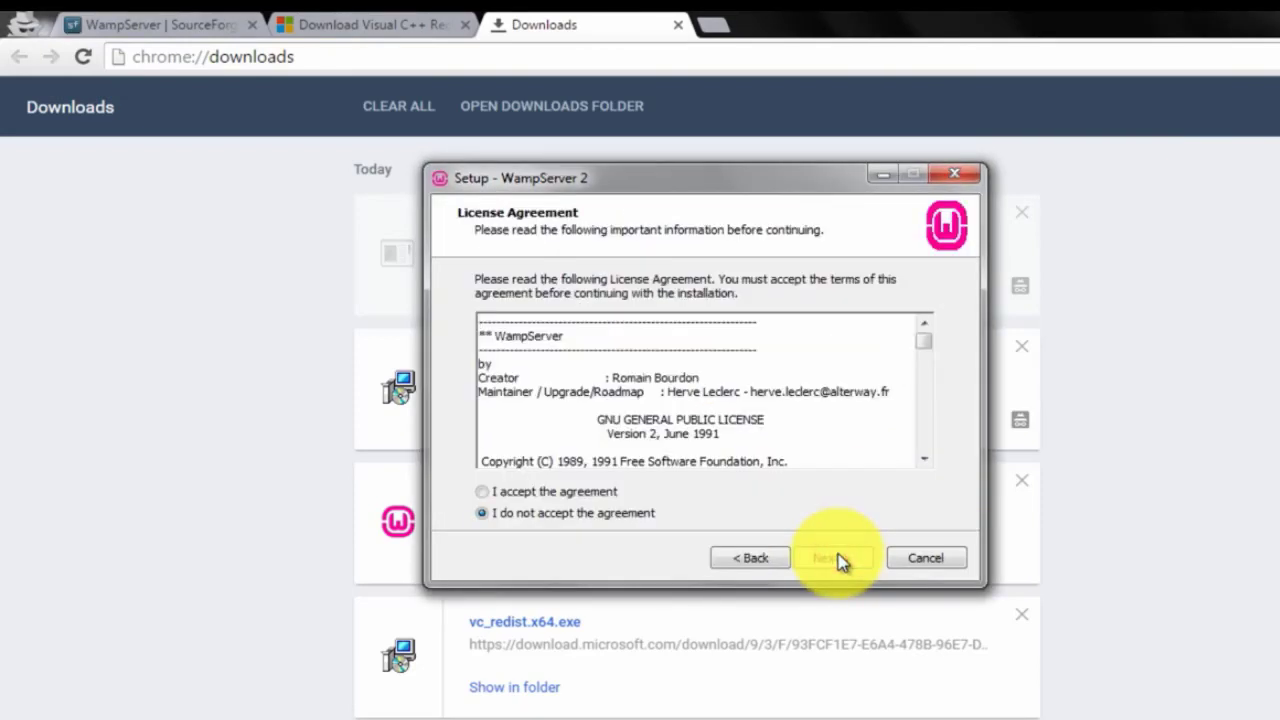
pyautogui.click(525, 493)
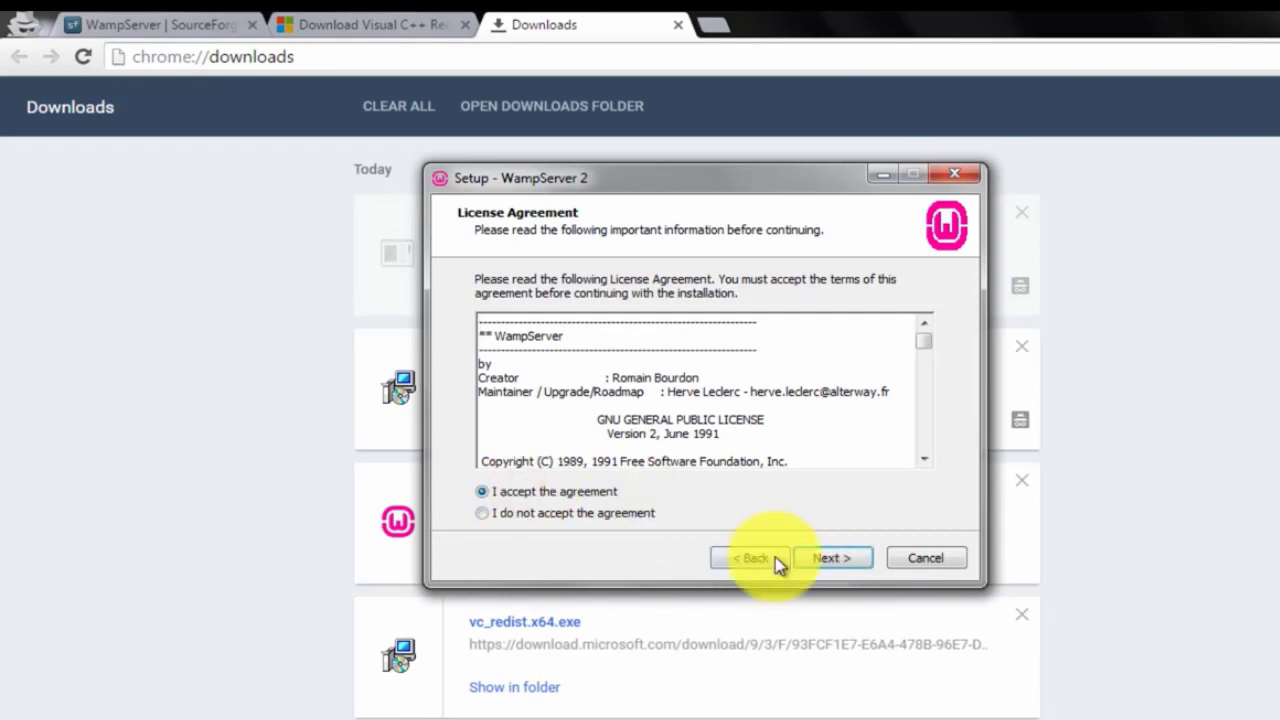
pyautogui.click(805, 558)
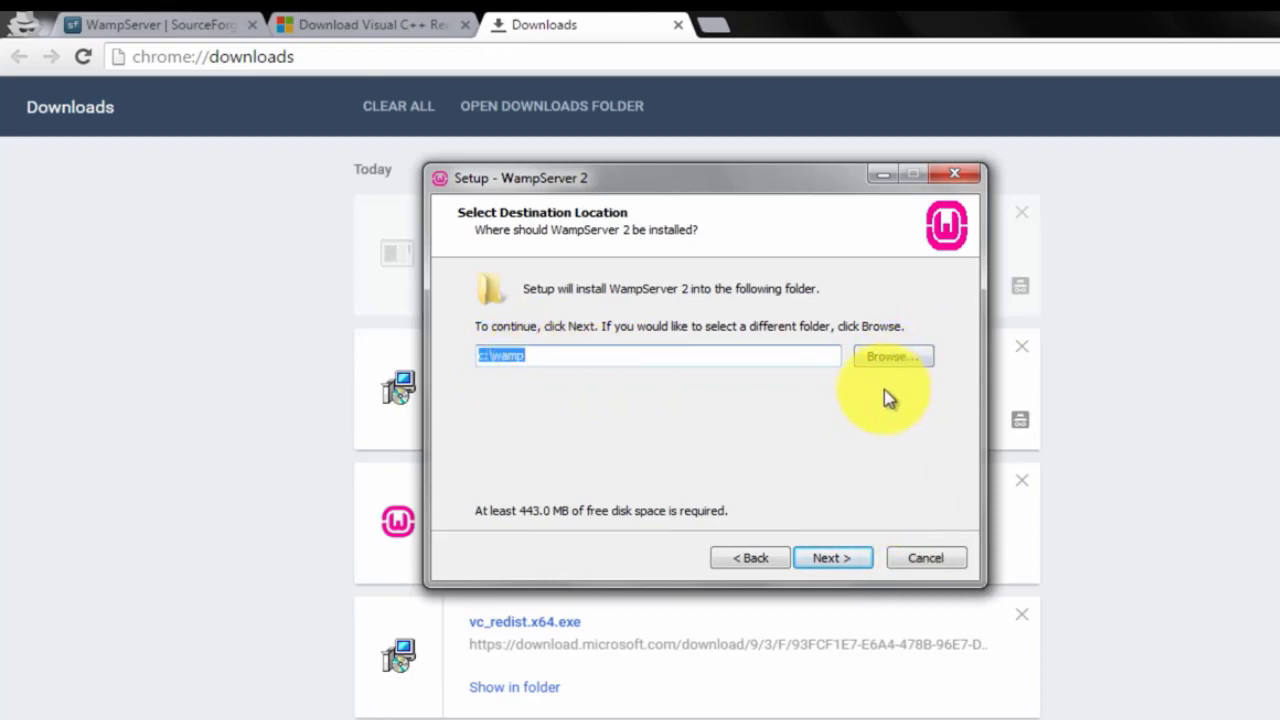
# - Use c:\wamp as the WampServer destination folder and agree to install into the existing folder
pyautogui.click(840, 558)
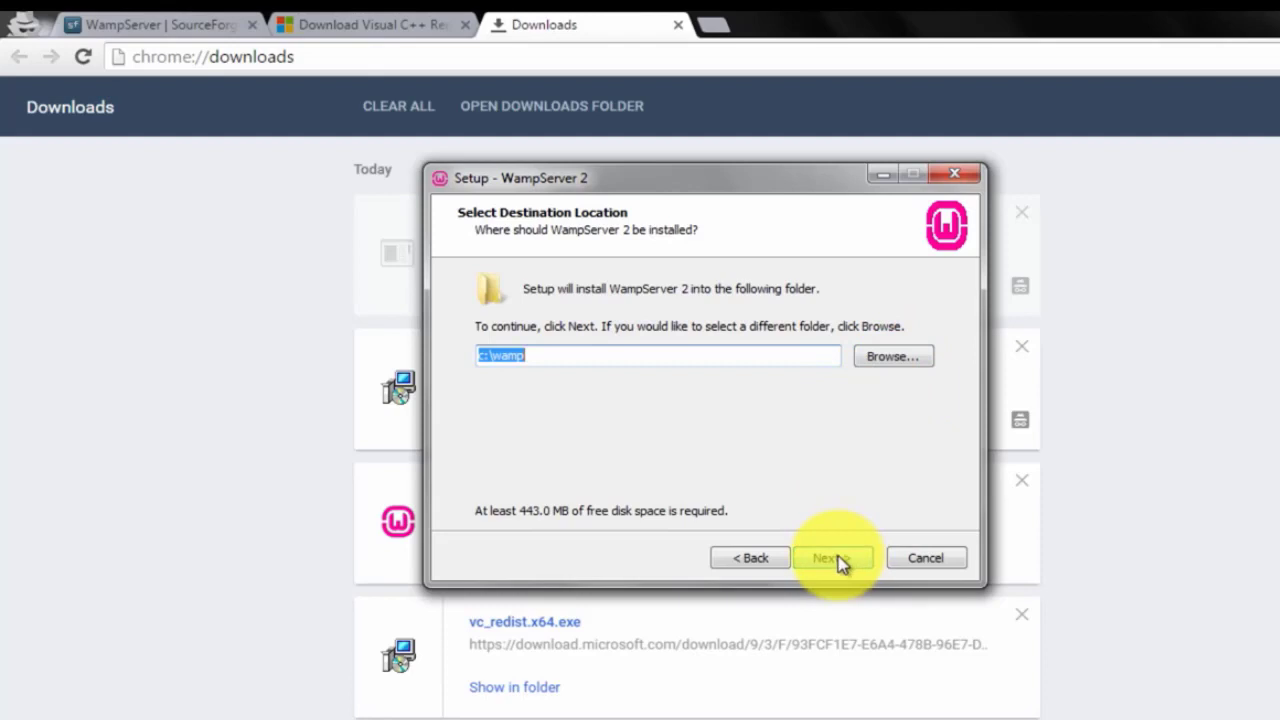
pyautogui.click(838, 560)
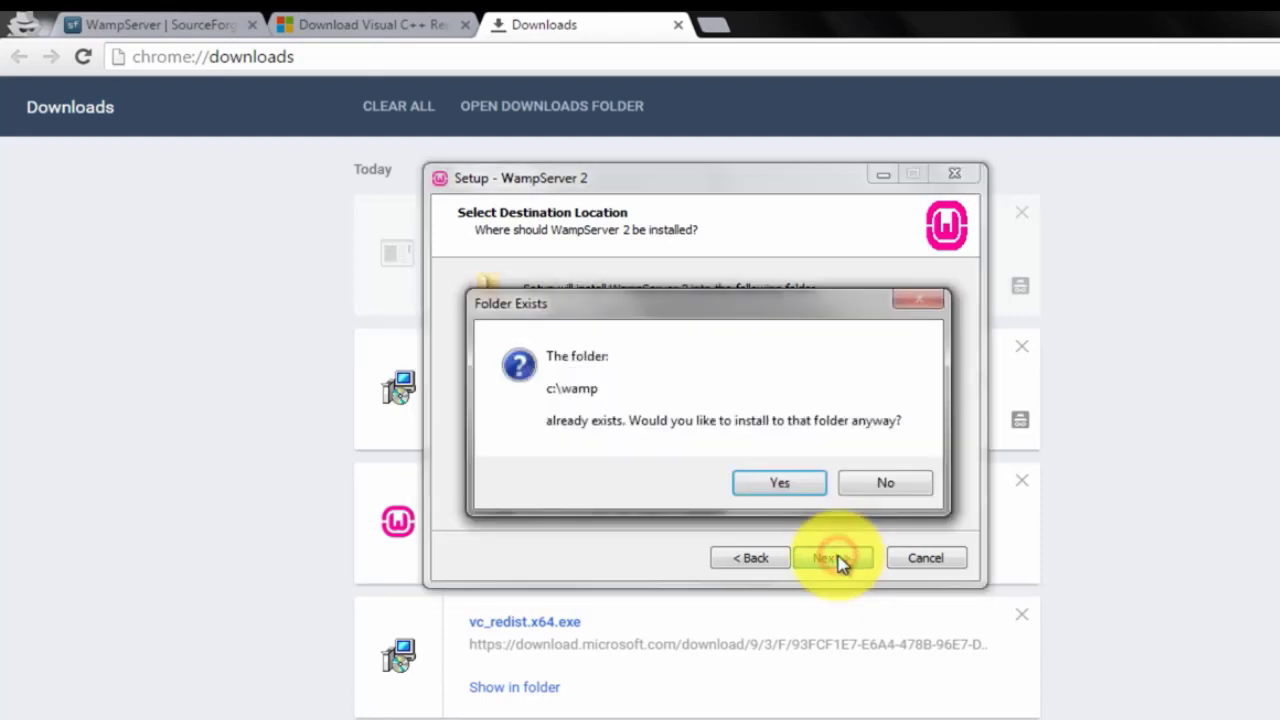
pyautogui.click(808, 489)
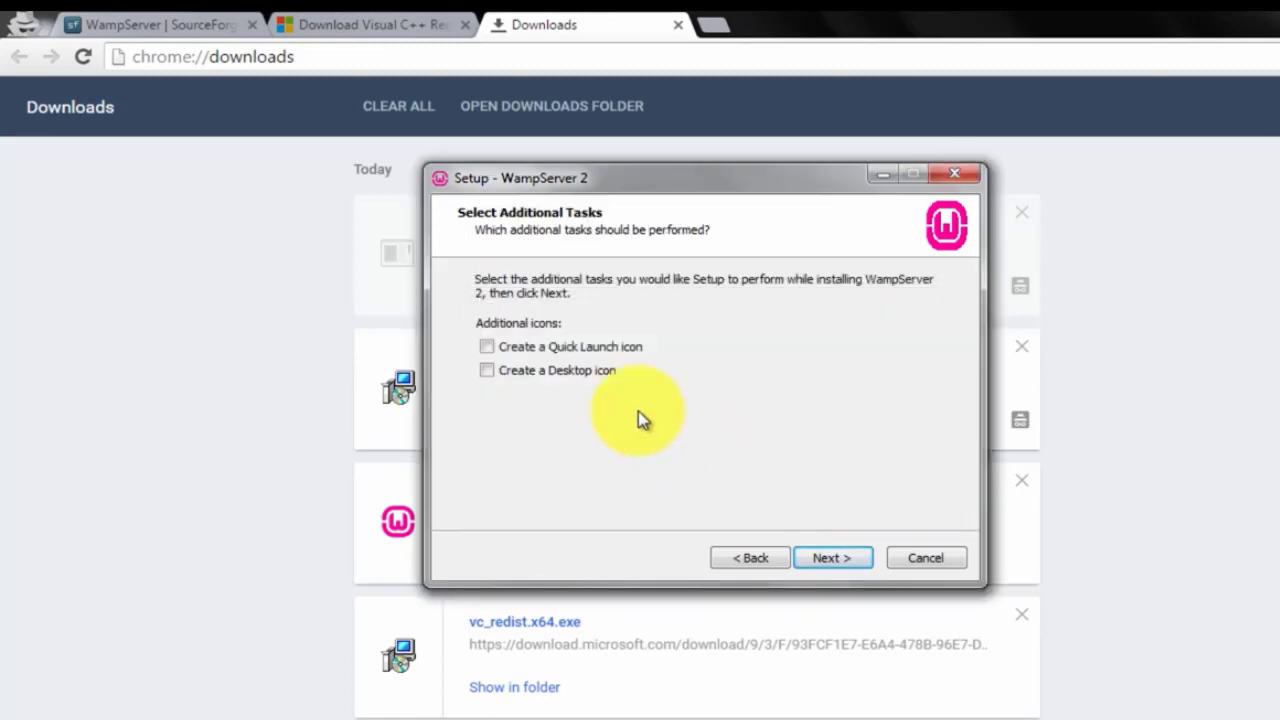
# - Enable the Quick Launch and Desktop icons and start the WampServer installation
pyautogui.click(563, 345)
pyautogui.click(557, 380)
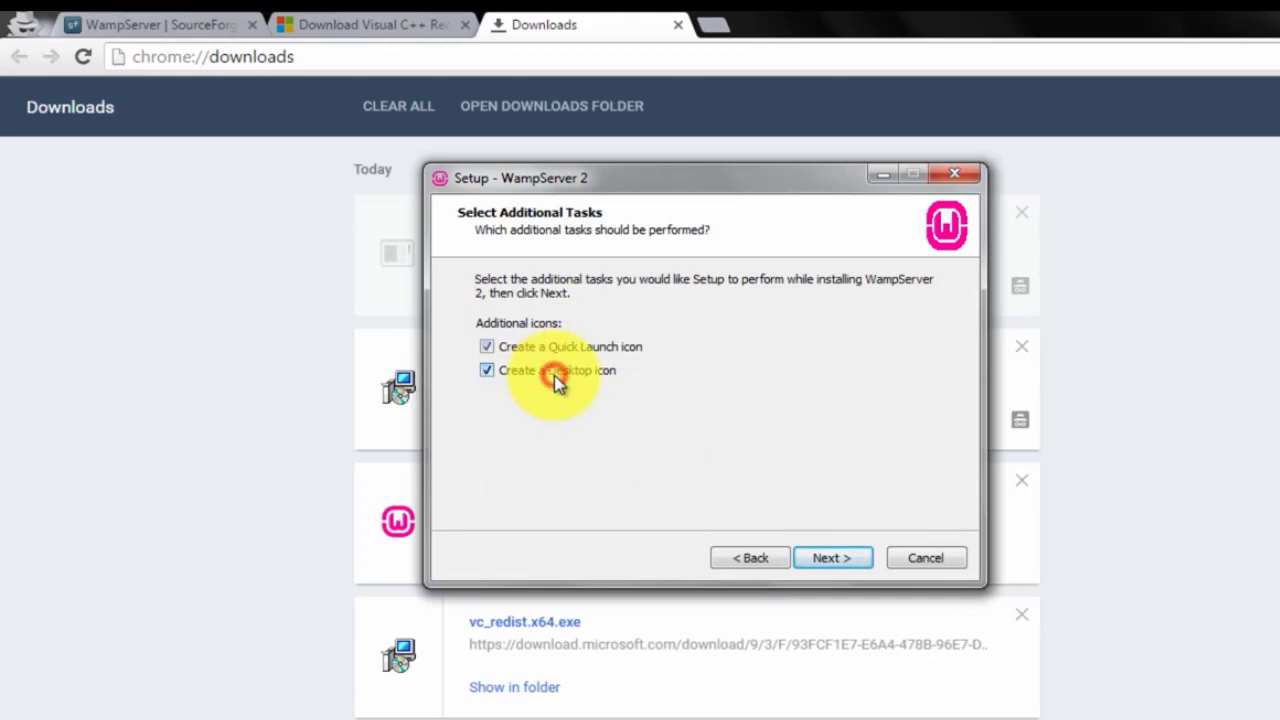
pyautogui.click(857, 563)
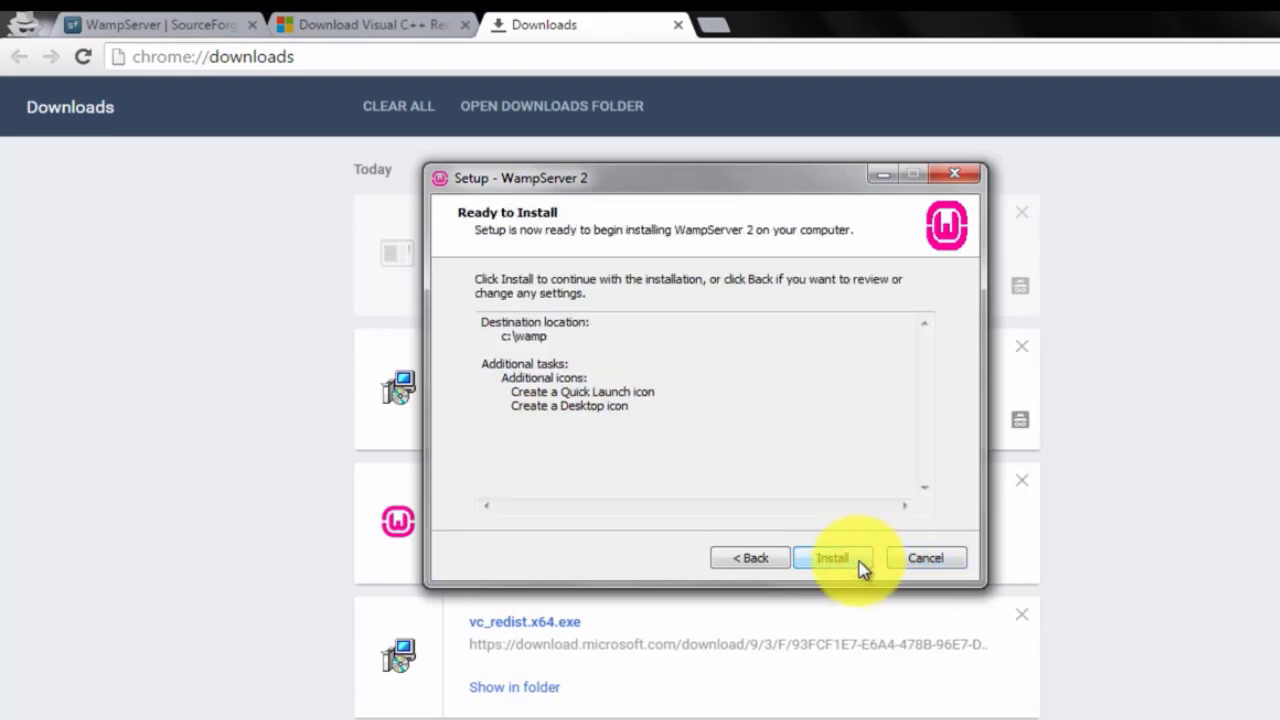
pyautogui.click(833, 558)
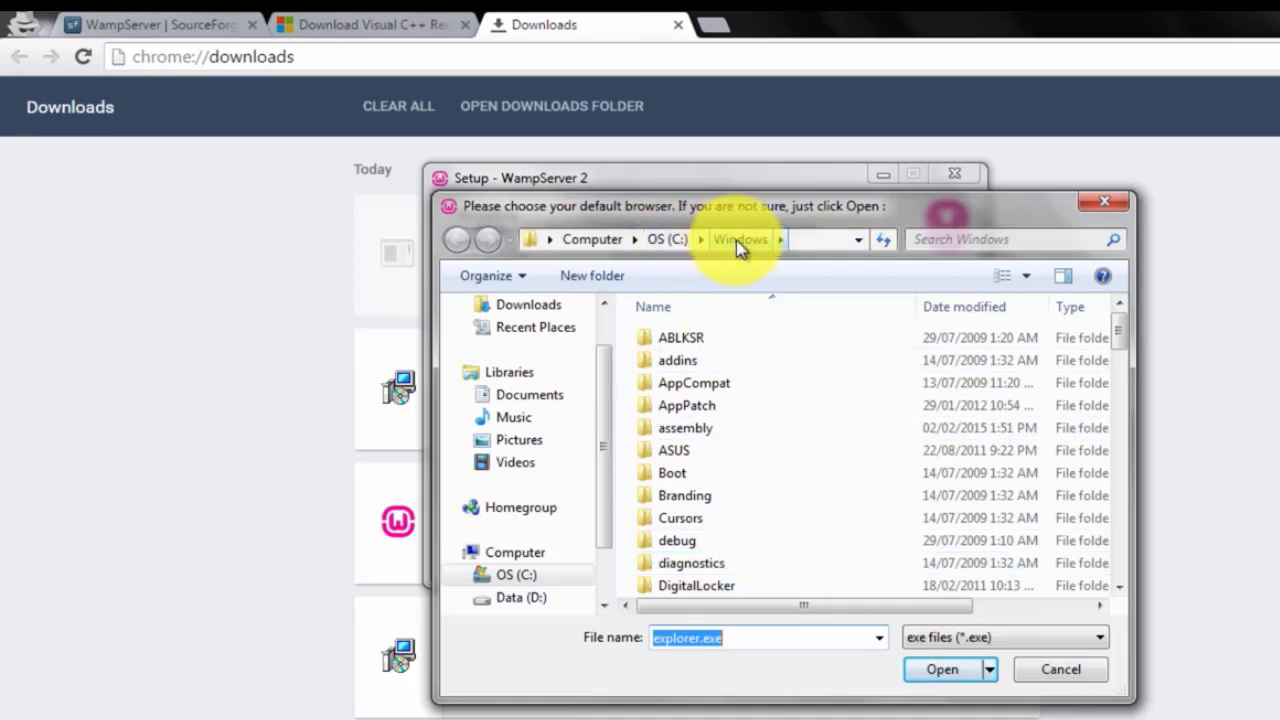
# - In the default browser chooser, go to the Google folder inside Program Files (x86) on drive C
pyautogui.click(695, 240)
pyautogui.click(665, 239)
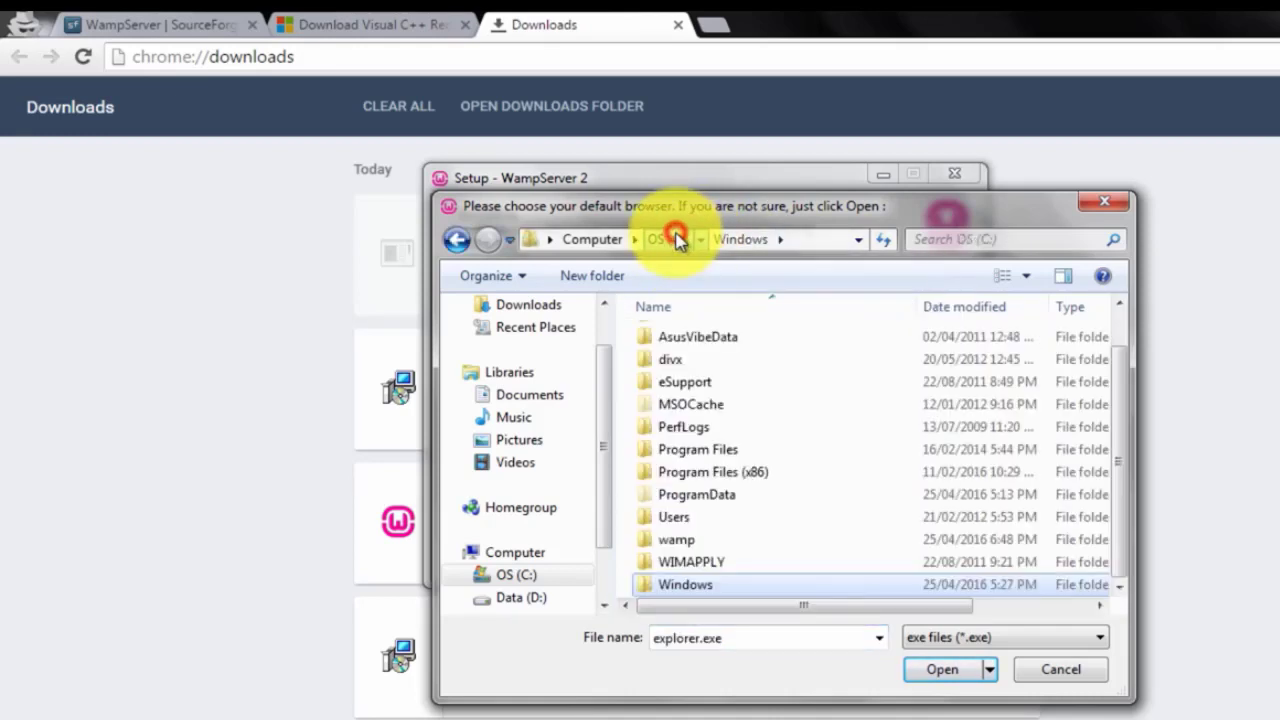
pyautogui.doubleClick(729, 471)
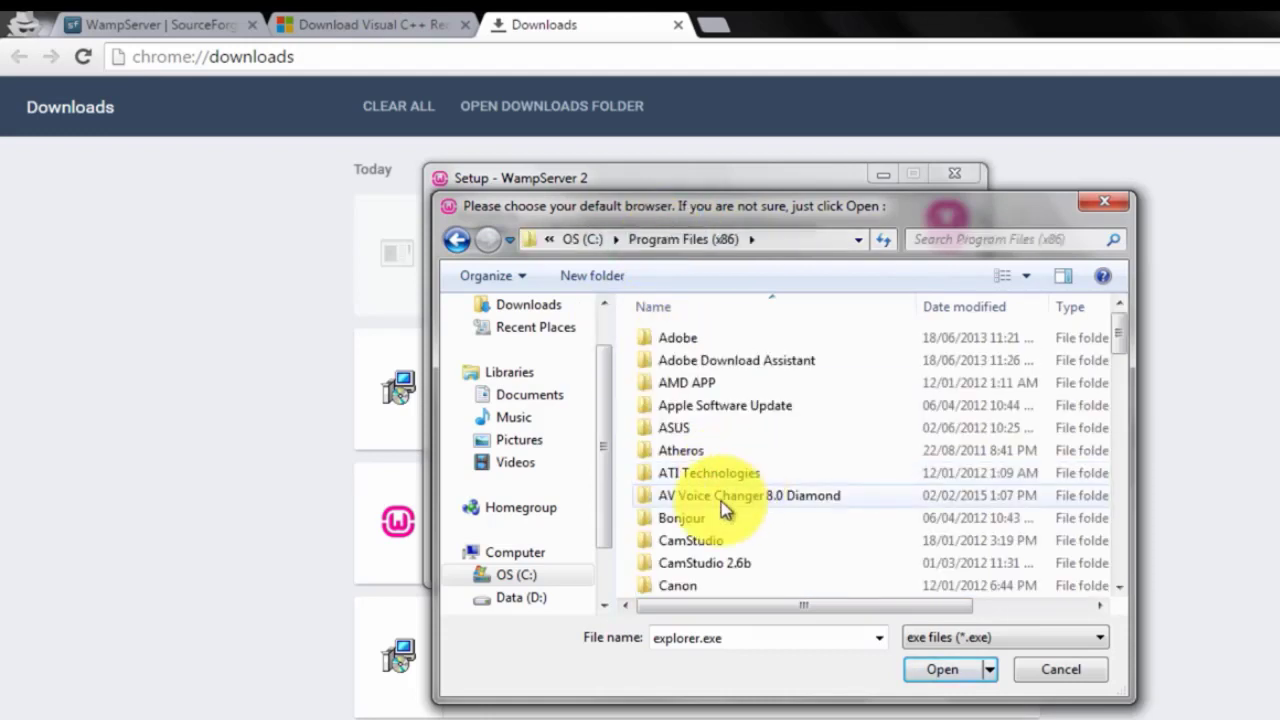
pyautogui.doubleClick(737, 637)
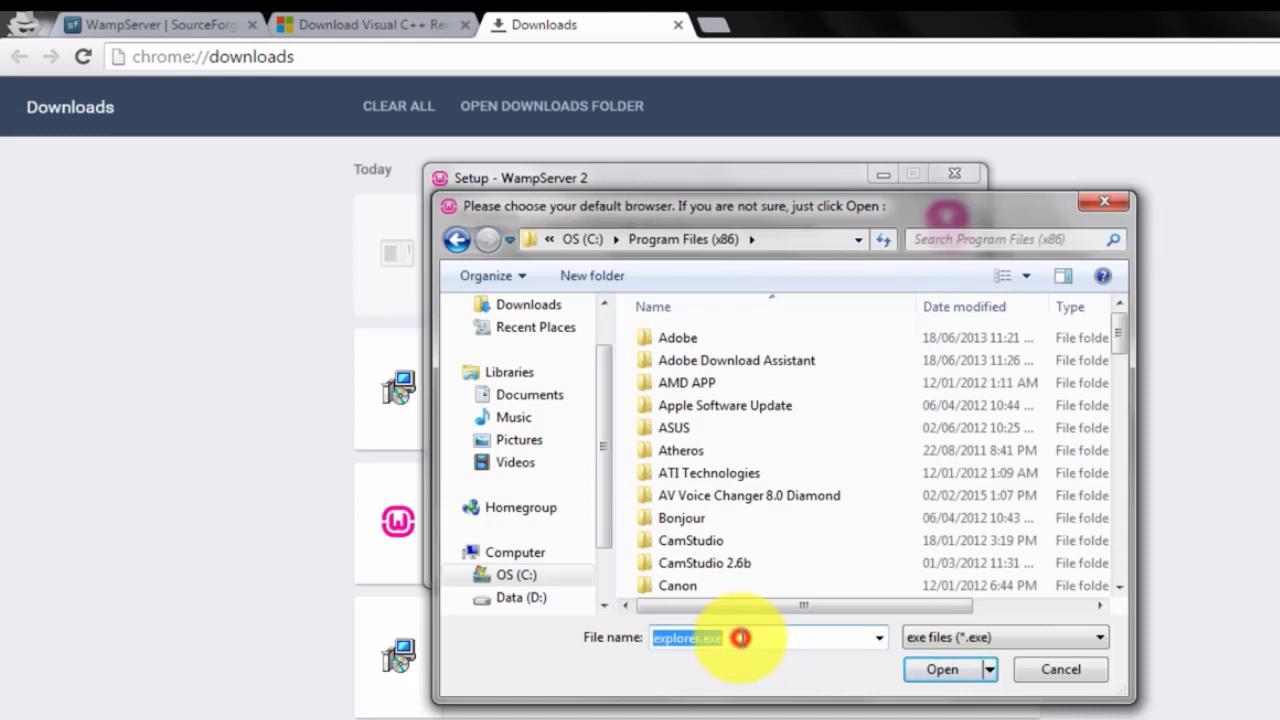
pyautogui.write('g')
pyautogui.press('Down')
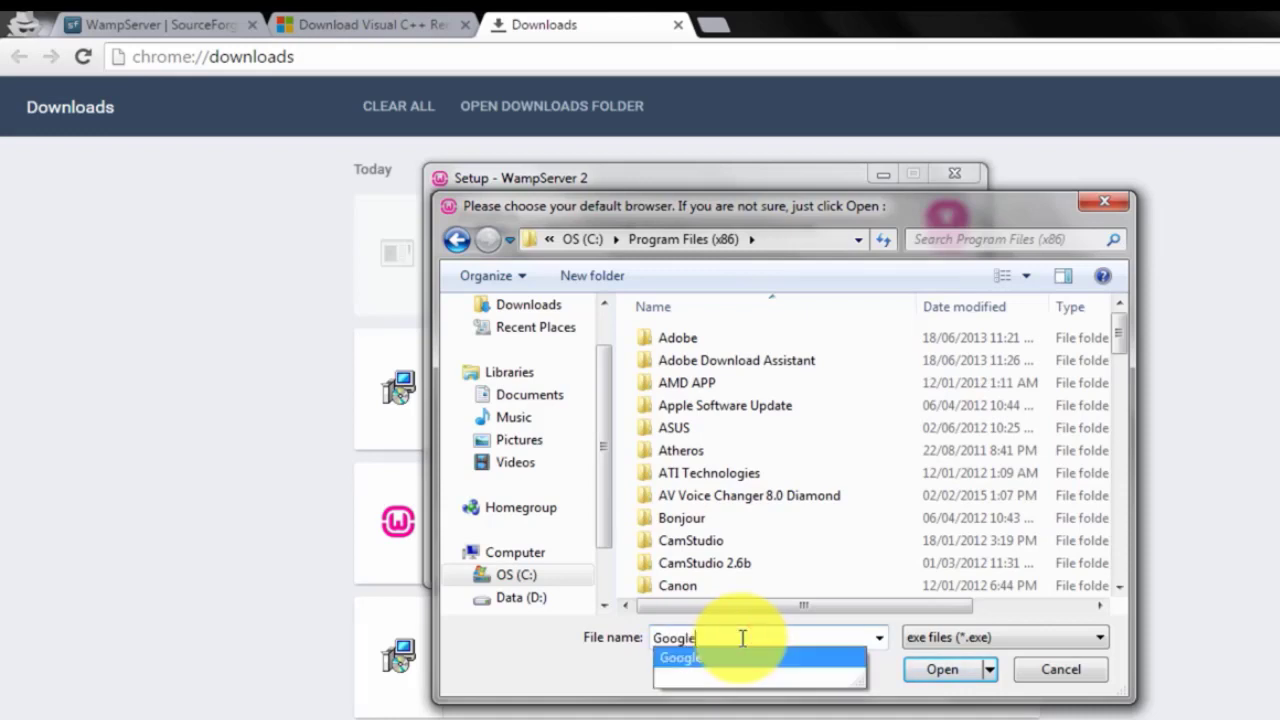
pyautogui.press('Return')
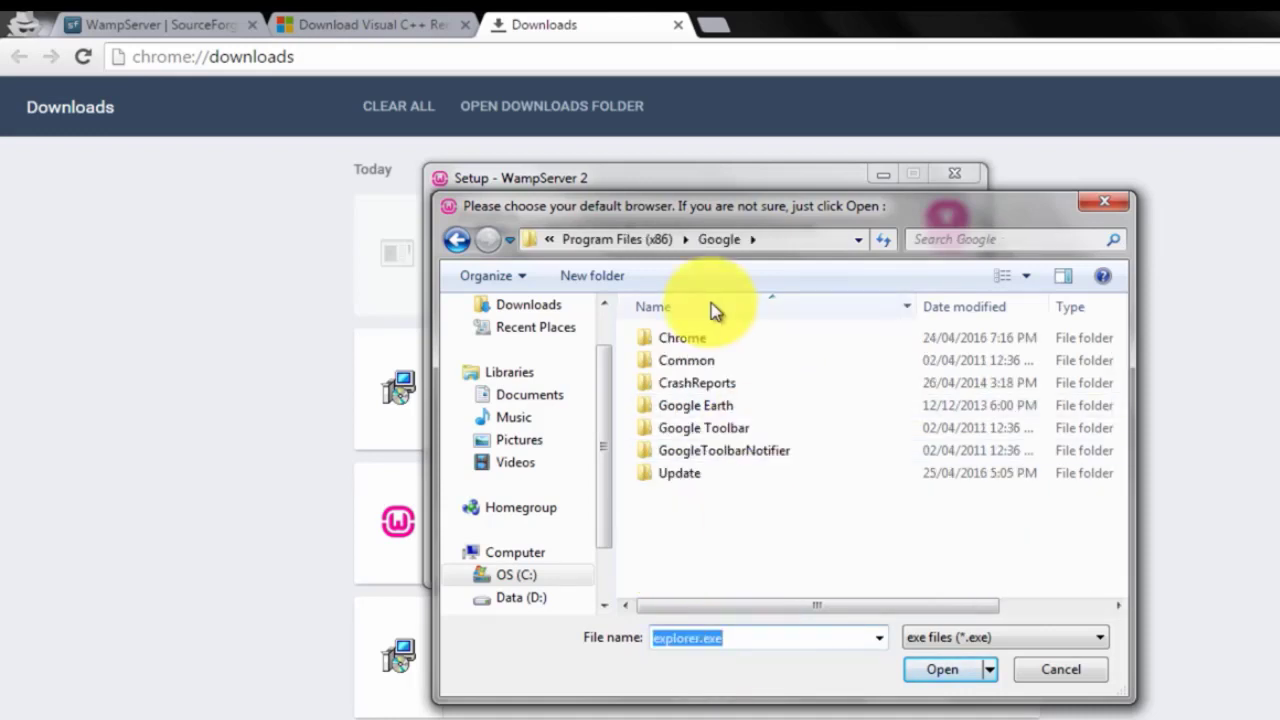
# - Choose chrome.exe from the Chrome\Application folder as WampServer's default browser
pyautogui.click(703, 340)
pyautogui.doubleClick(701, 343)
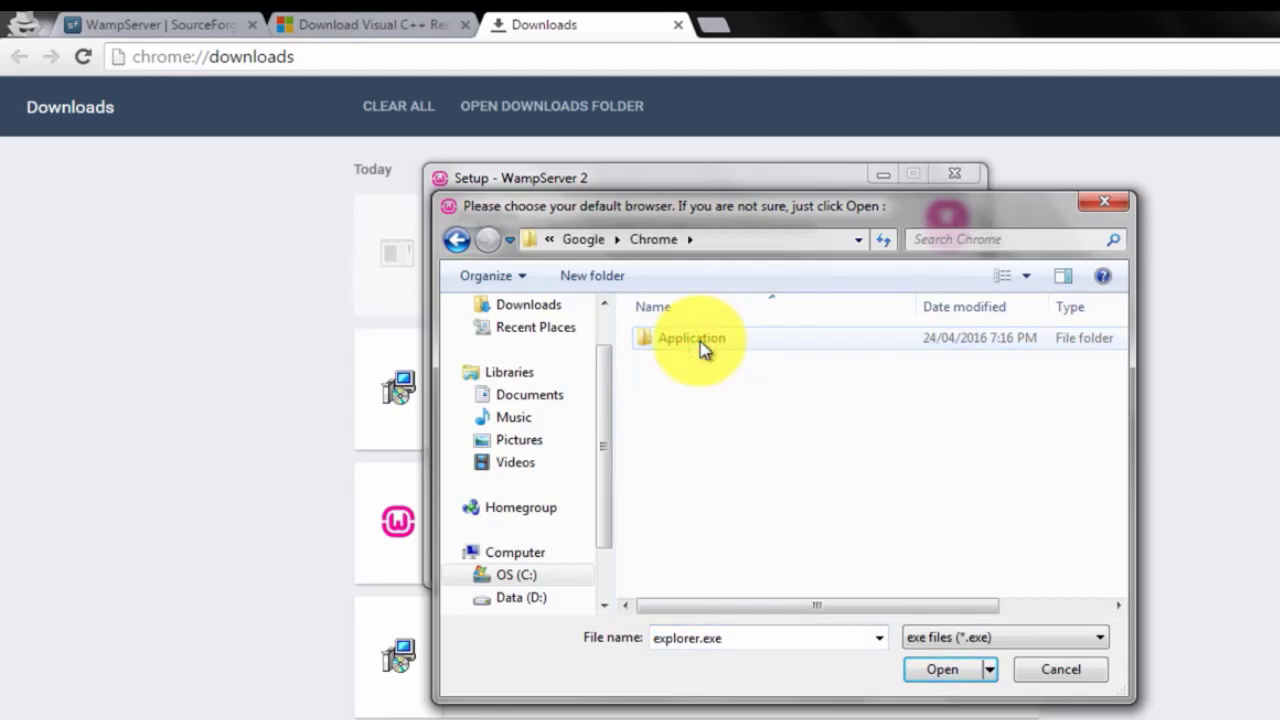
pyautogui.doubleClick(703, 342)
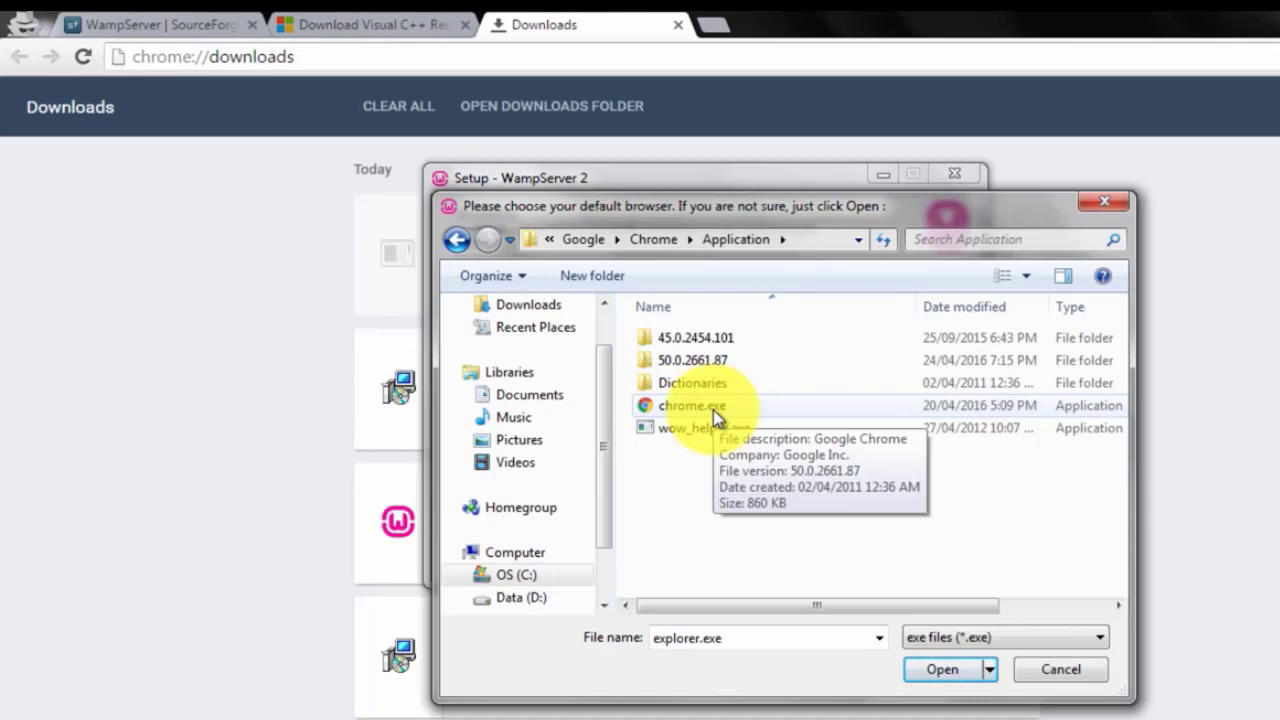
pyautogui.doubleClick(713, 405)
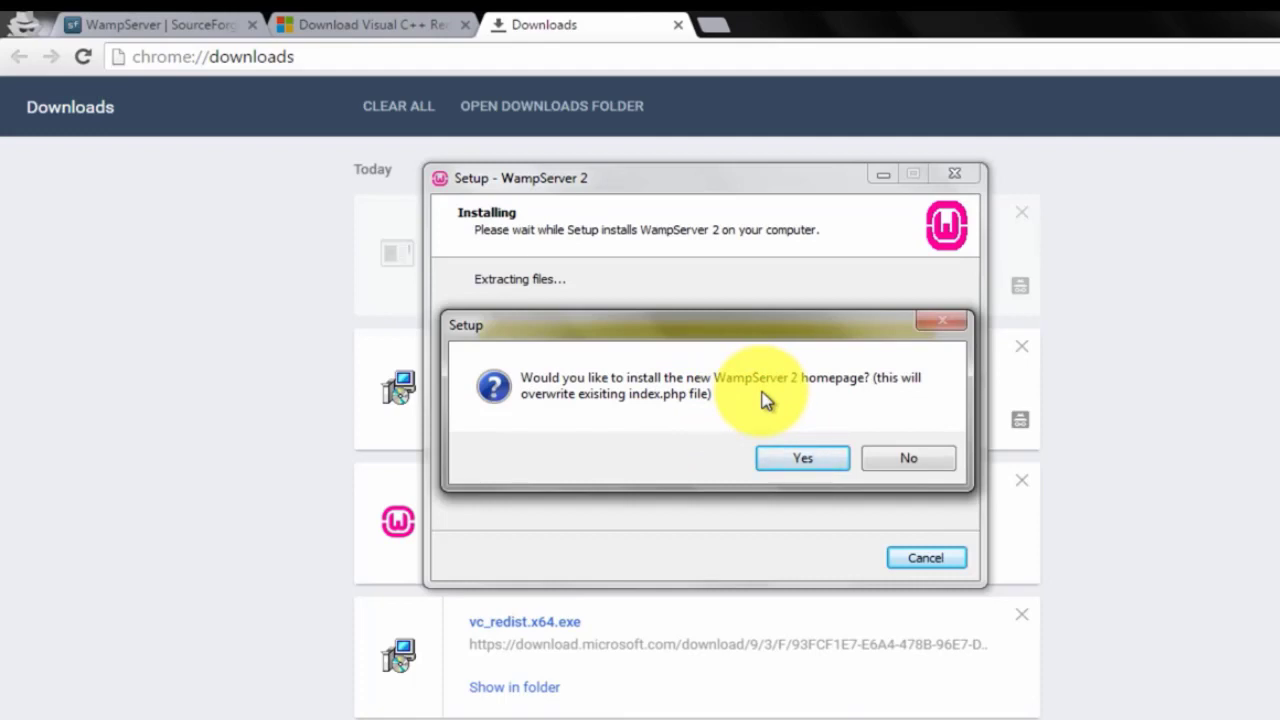
# - Agree to install the new WampServer 2 homepage and finish the setup with the default PHP mail parameters, without launching WampServer
pyautogui.click(798, 462)
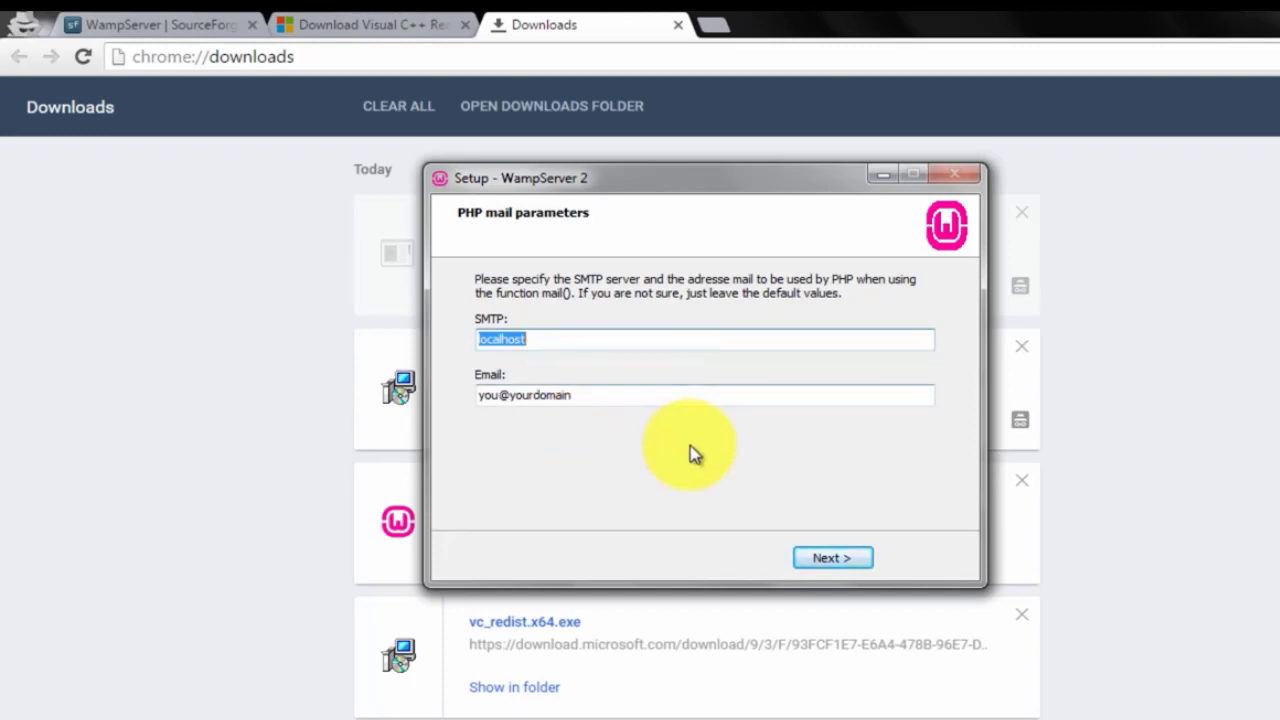
pyautogui.click(838, 562)
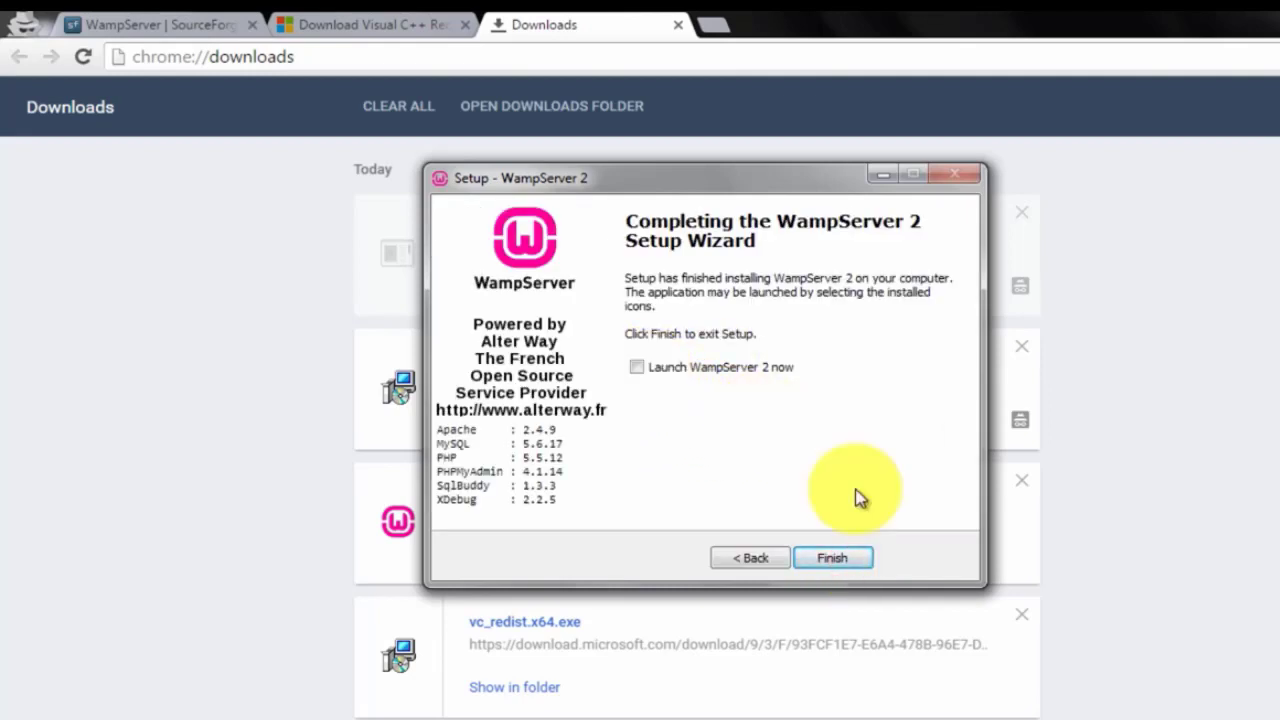
pyautogui.click(834, 558)
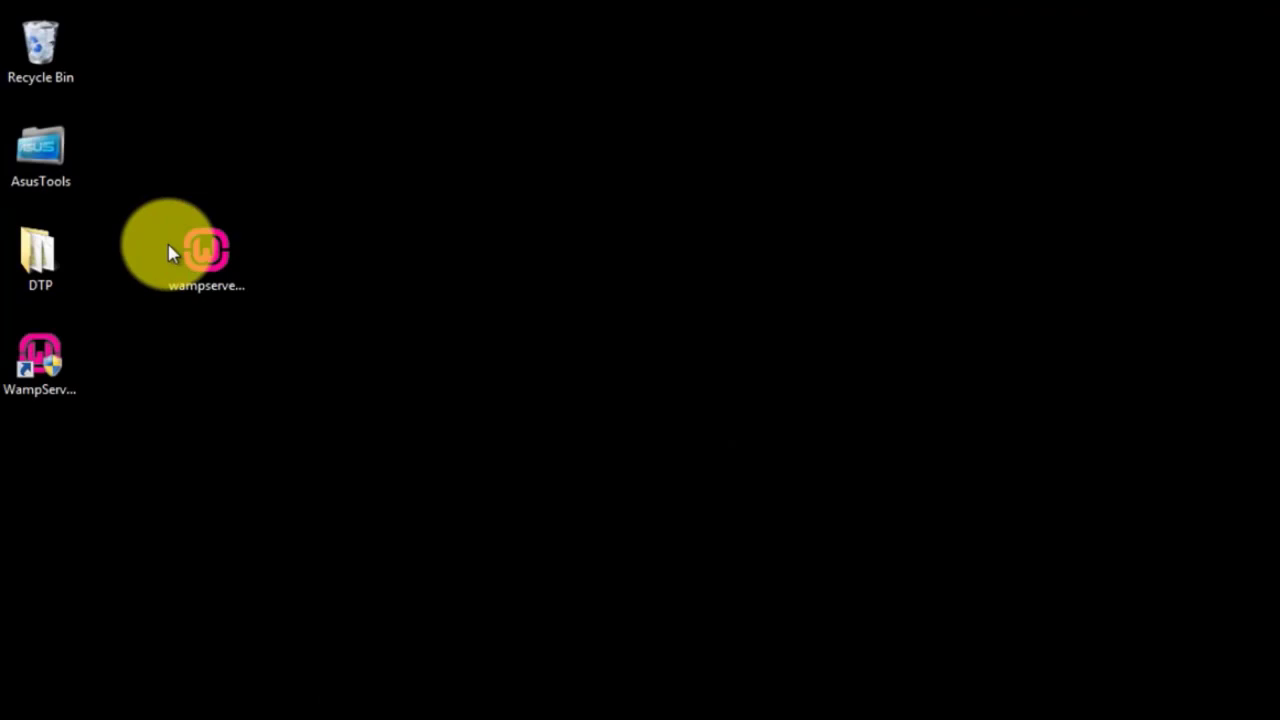
# - Select the WampServer 64 shortcut on the desktop
pyautogui.click(198, 252)
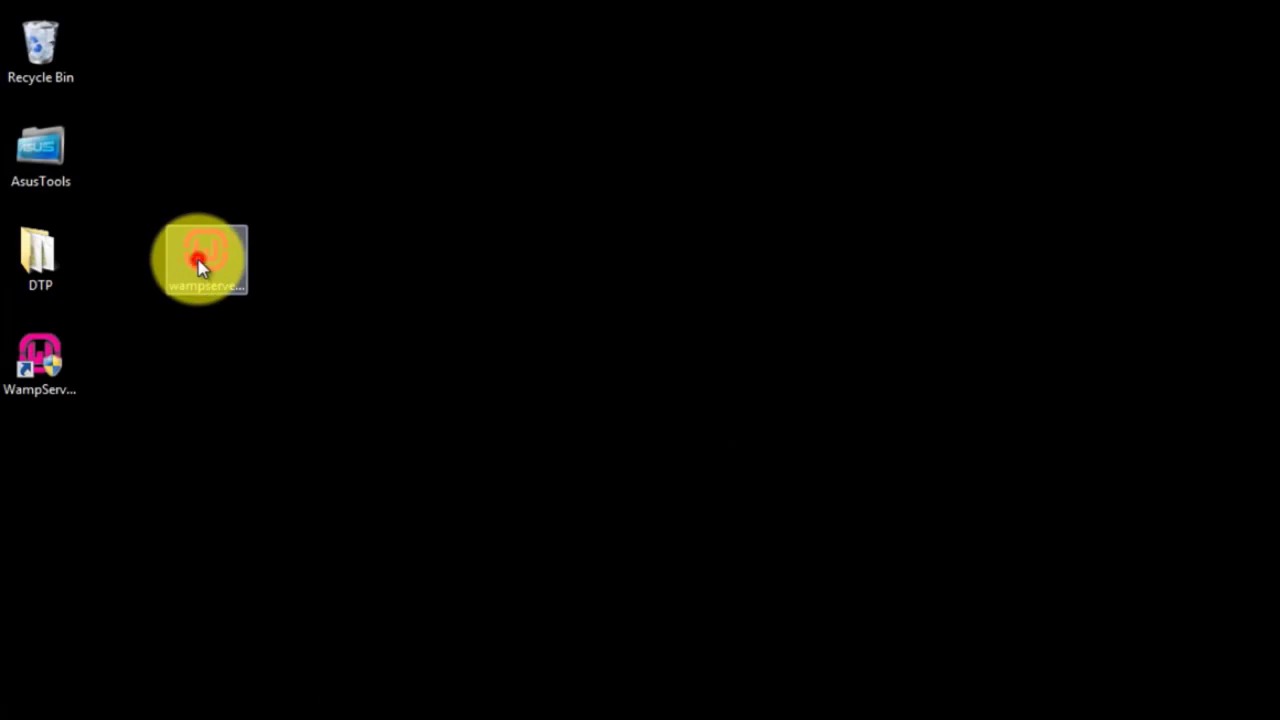
pyautogui.click(63, 345)
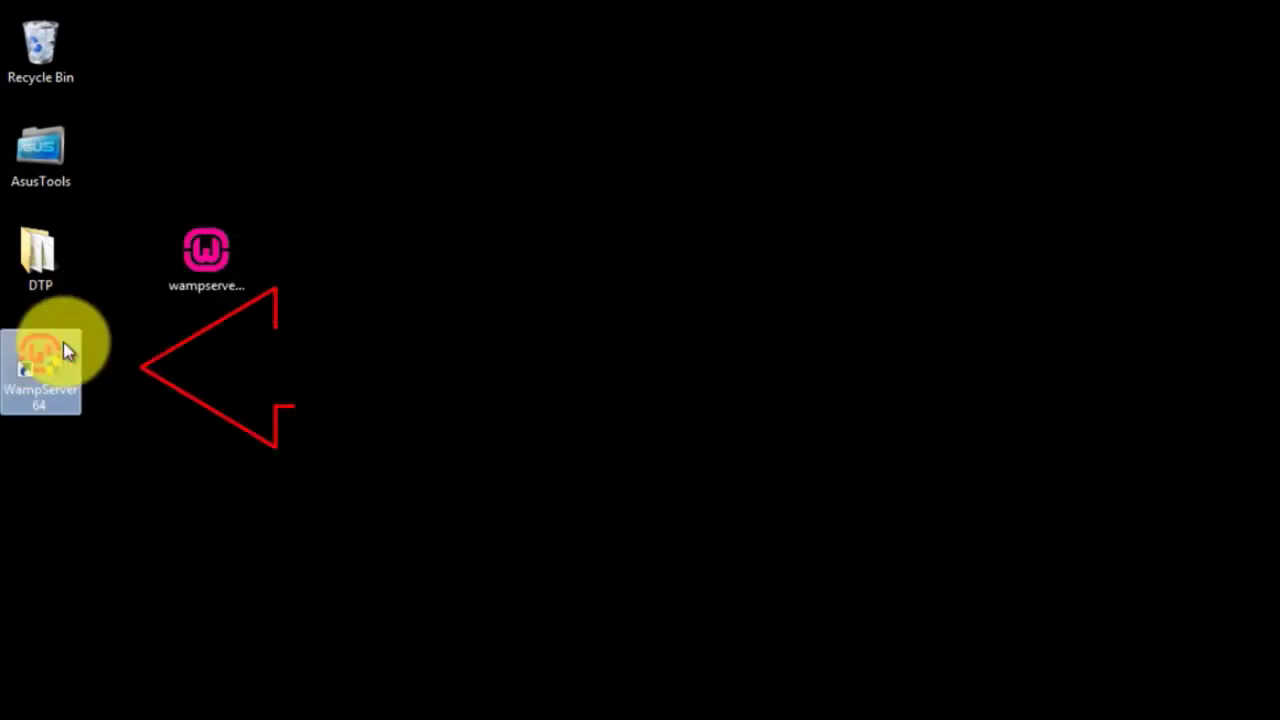